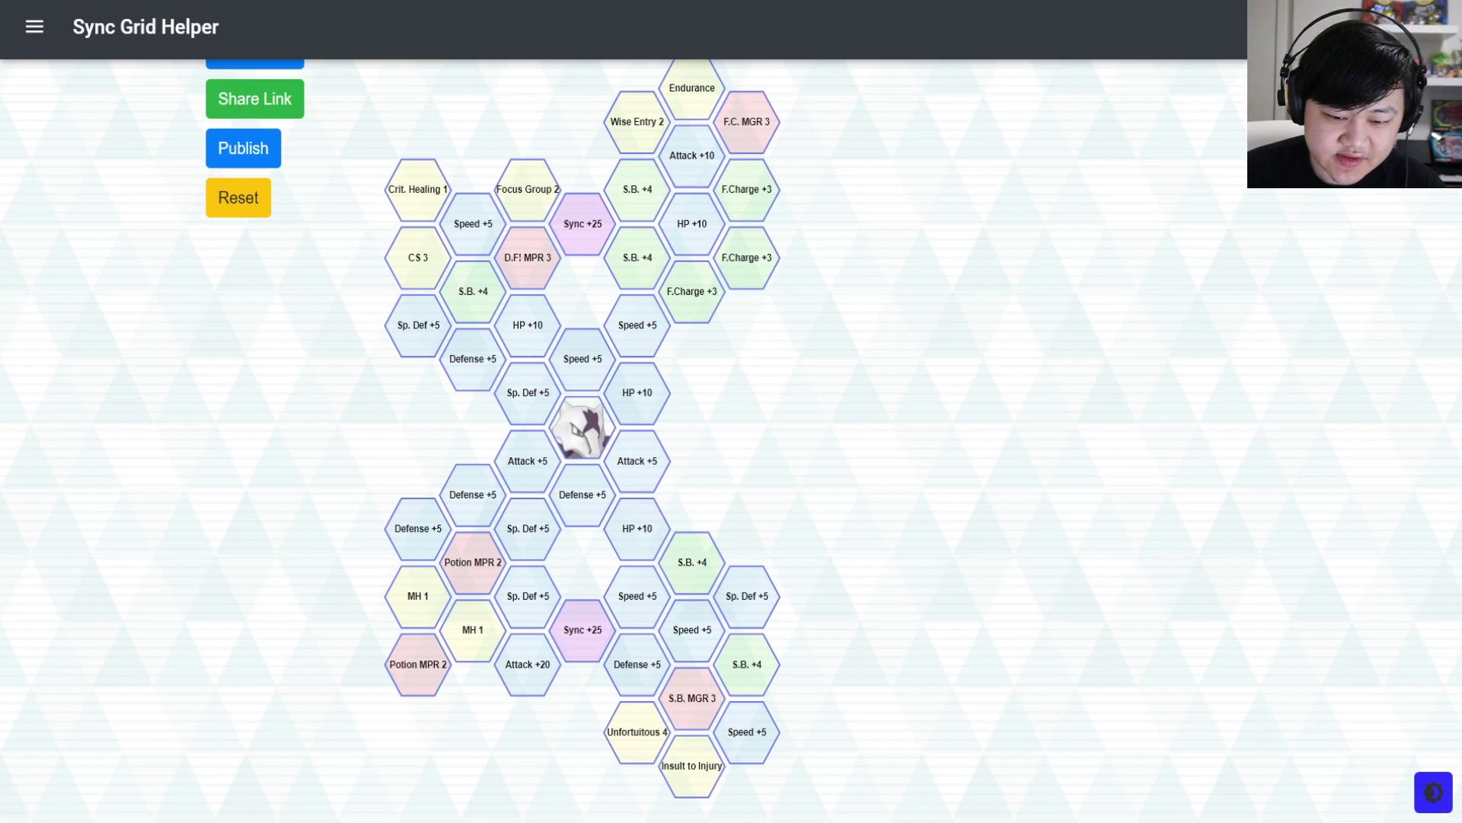
View Marowak's stats, moves and skills overview, checking its Speed total of 215.
{"action": "scroll", "coordinate": [330, 230], "scroll_direction": "up", "scroll_amount": 2}
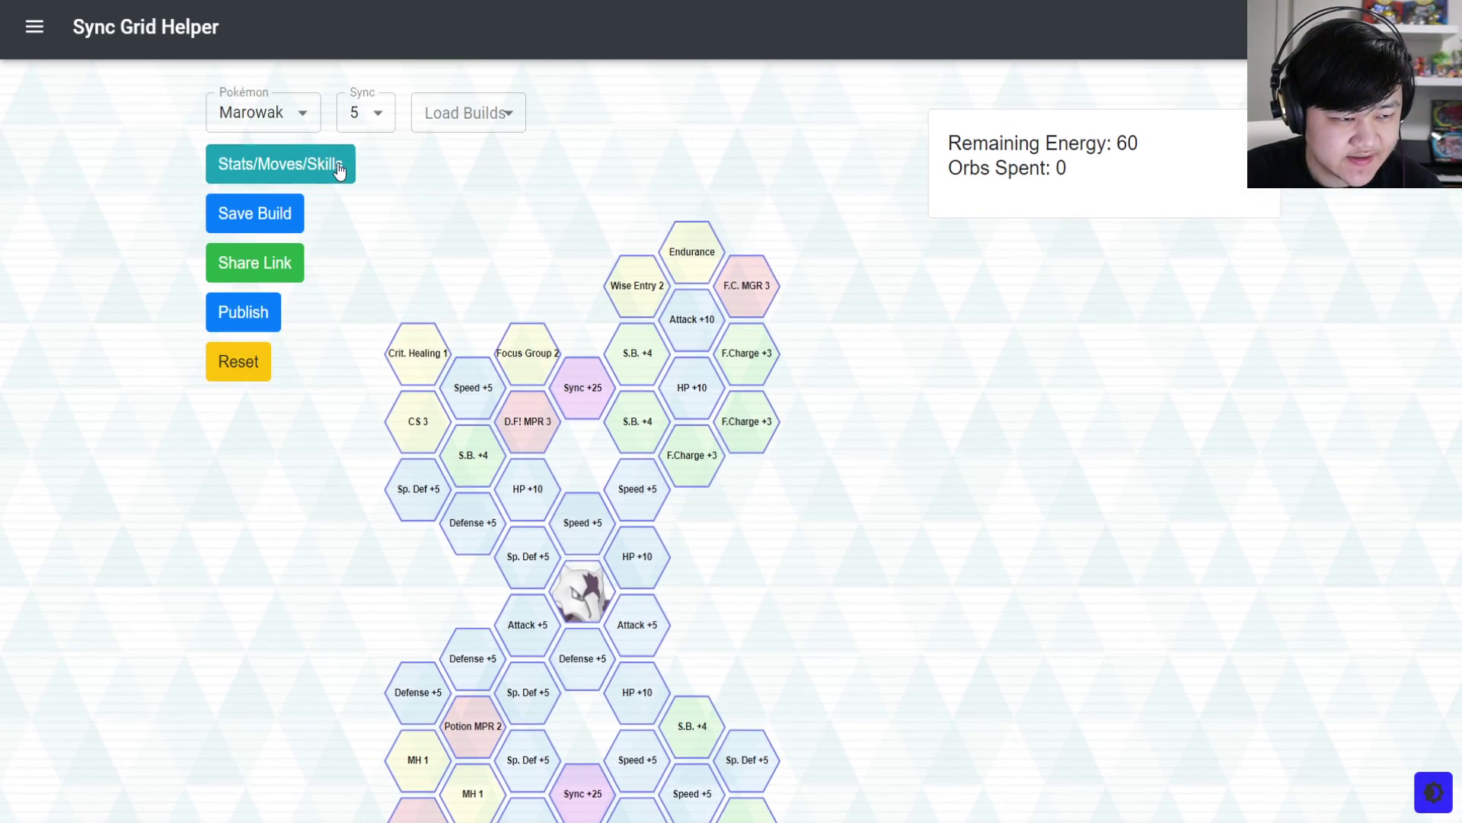
{"action": "left_click", "coordinate": [335, 162]}
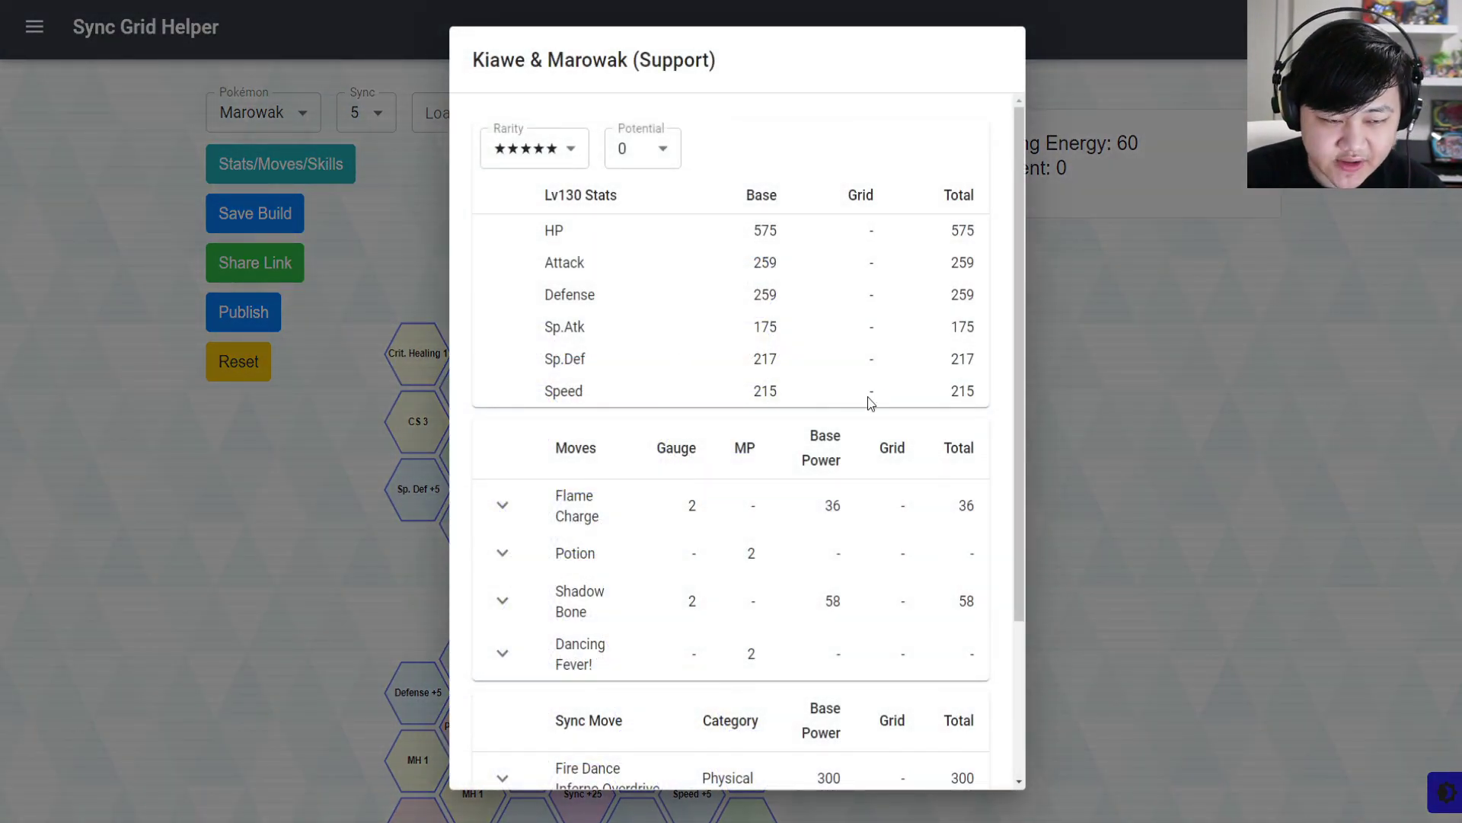
{"action": "scroll", "coordinate": [872, 404], "scroll_direction": "down", "scroll_amount": 2}
{"action": "double_click", "coordinate": [963, 227]}
{"action": "left_click", "coordinate": [978, 233]}
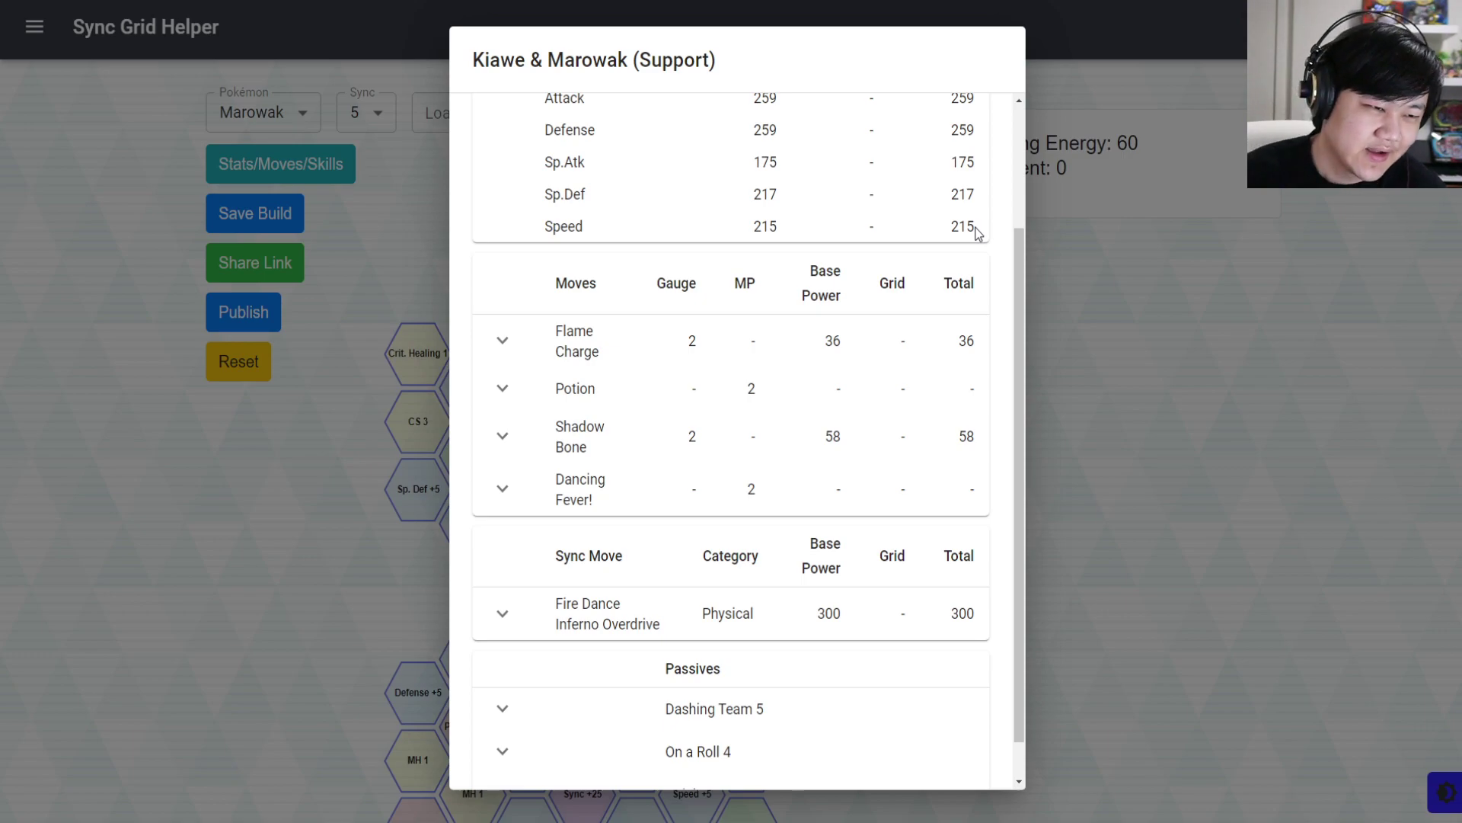
Switch the grid to Incineroar and check its stats overview, including Speed 151.
{"action": "left_click", "coordinate": [323, 221]}
{"action": "left_click", "coordinate": [232, 120]}
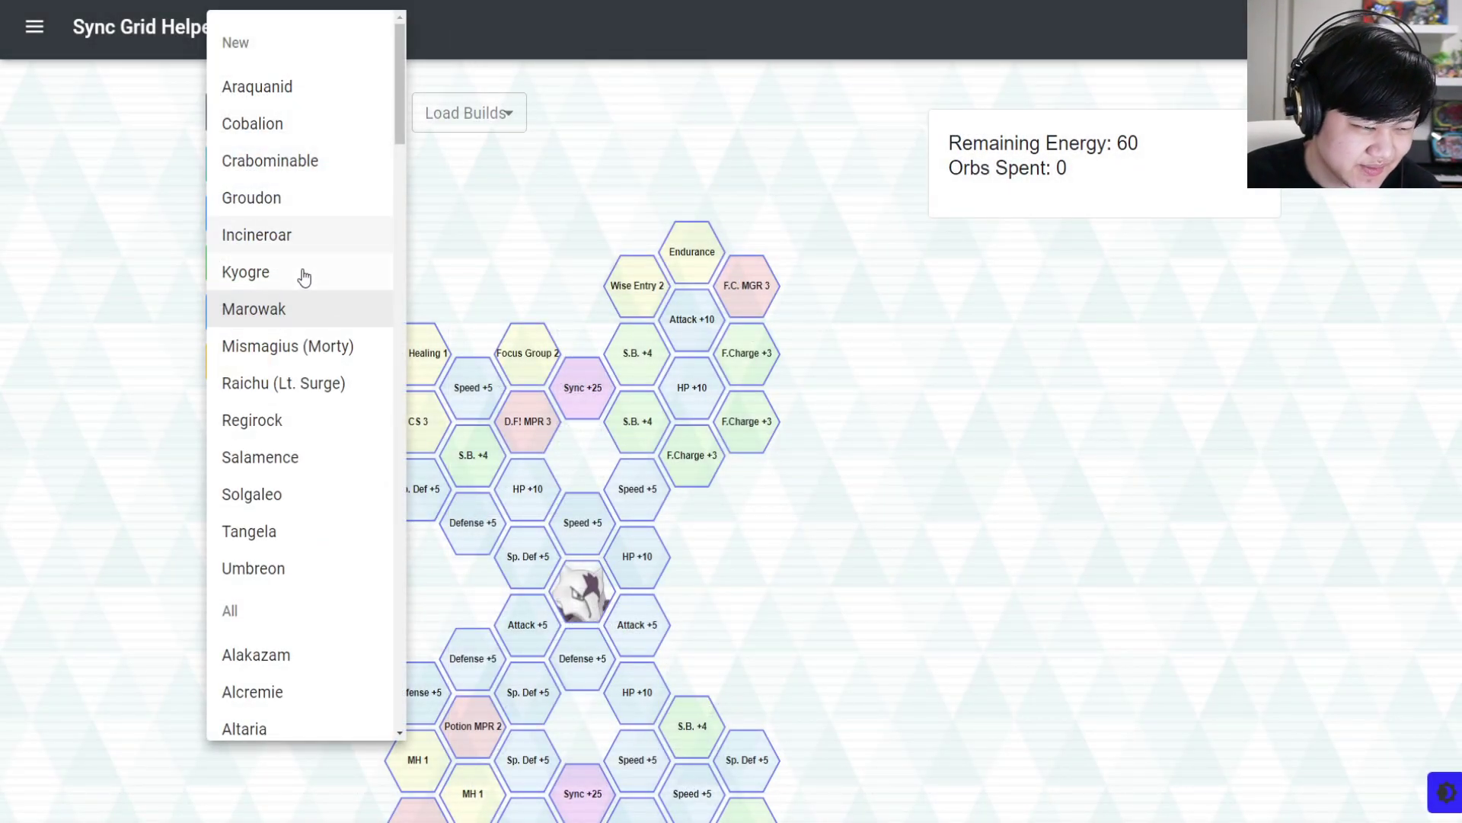
{"action": "left_click", "coordinate": [286, 238]}
{"action": "left_click", "coordinate": [312, 160]}
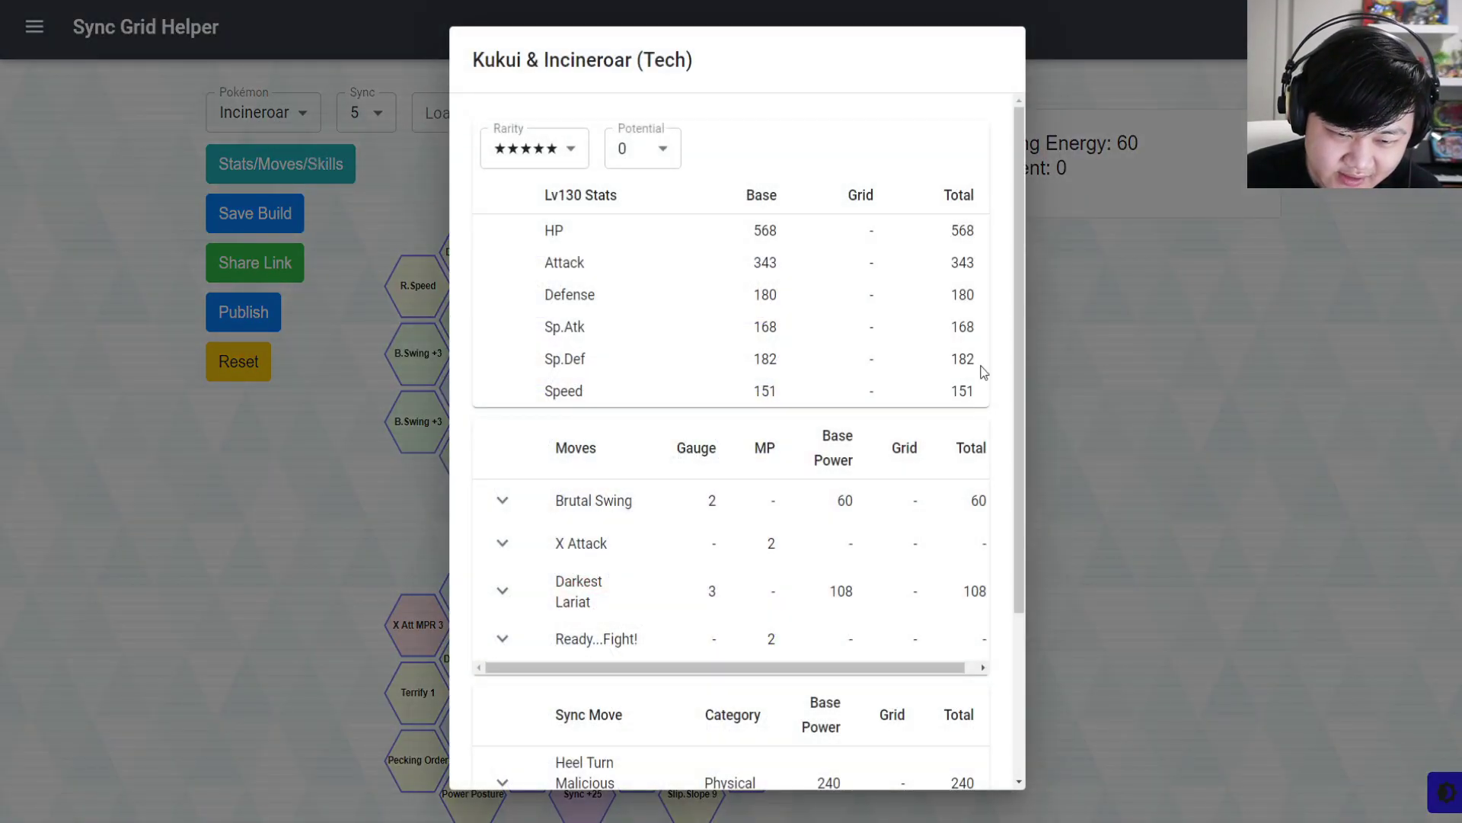
{"action": "double_click", "coordinate": [962, 390]}
{"action": "left_click", "coordinate": [408, 280]}
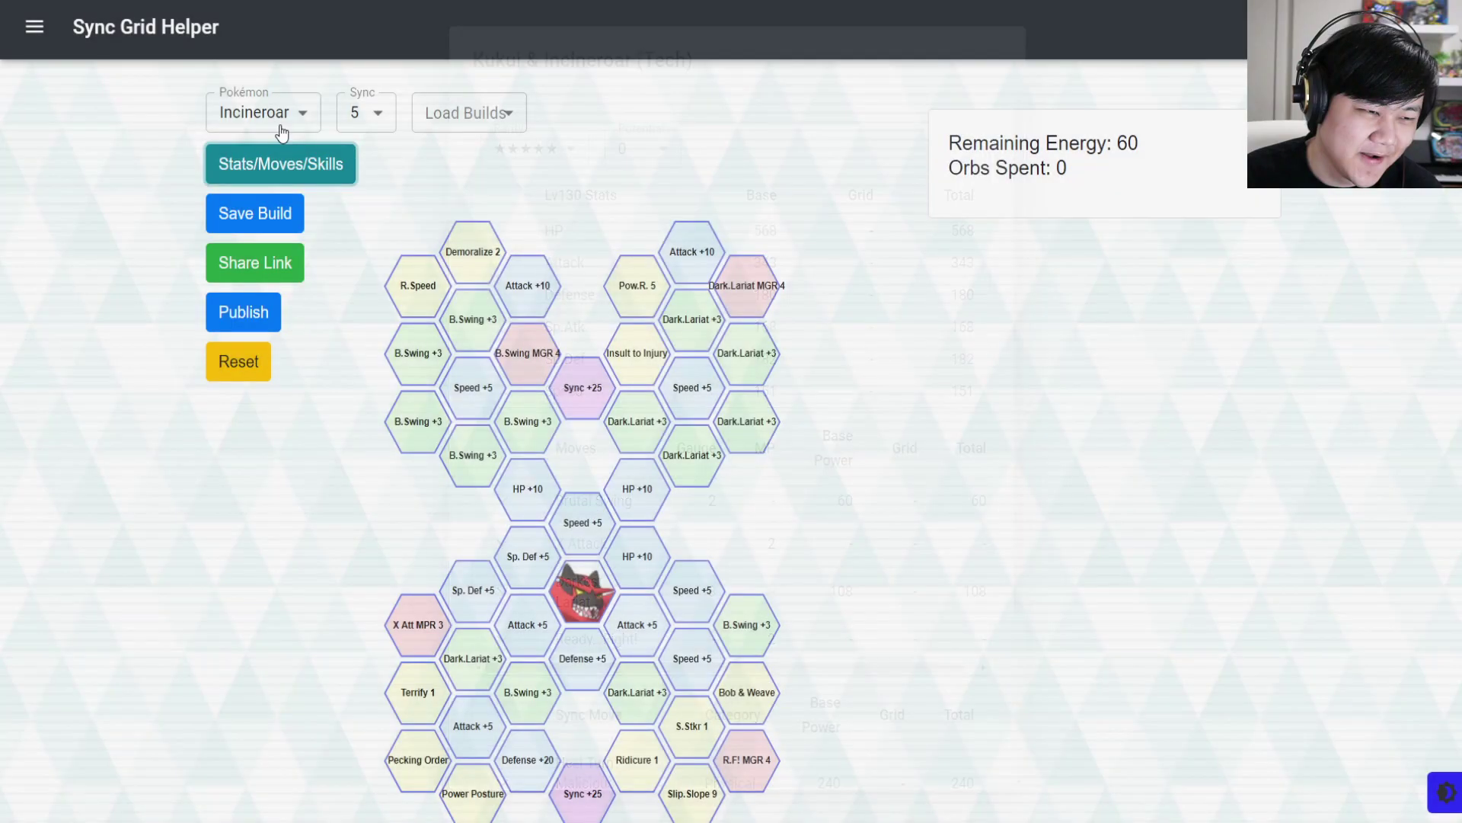
Switch back to Marowak and reopen its stats, moves and skills overview.
{"action": "left_click", "coordinate": [282, 115]}
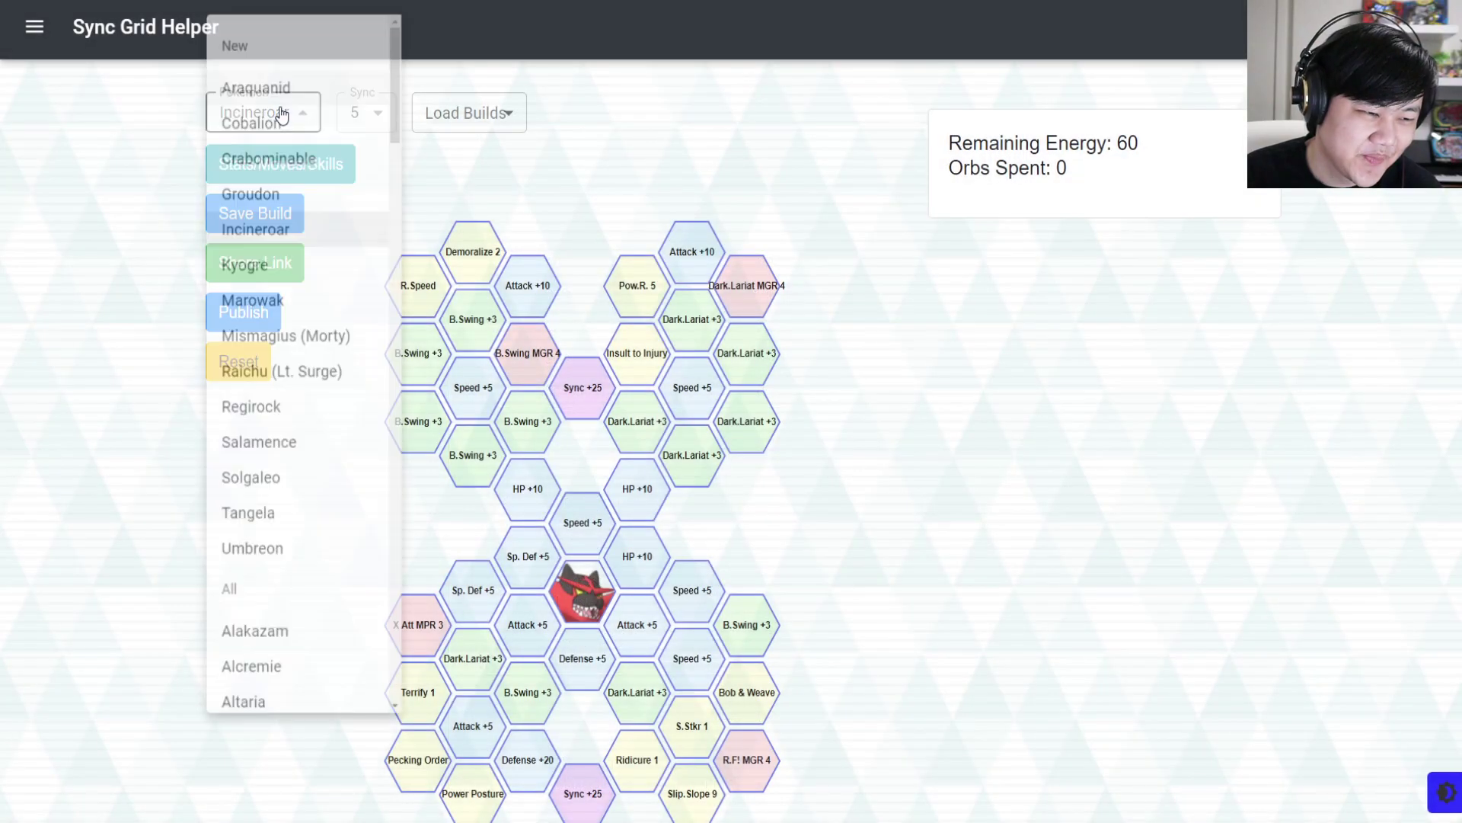
{"action": "left_click", "coordinate": [280, 311]}
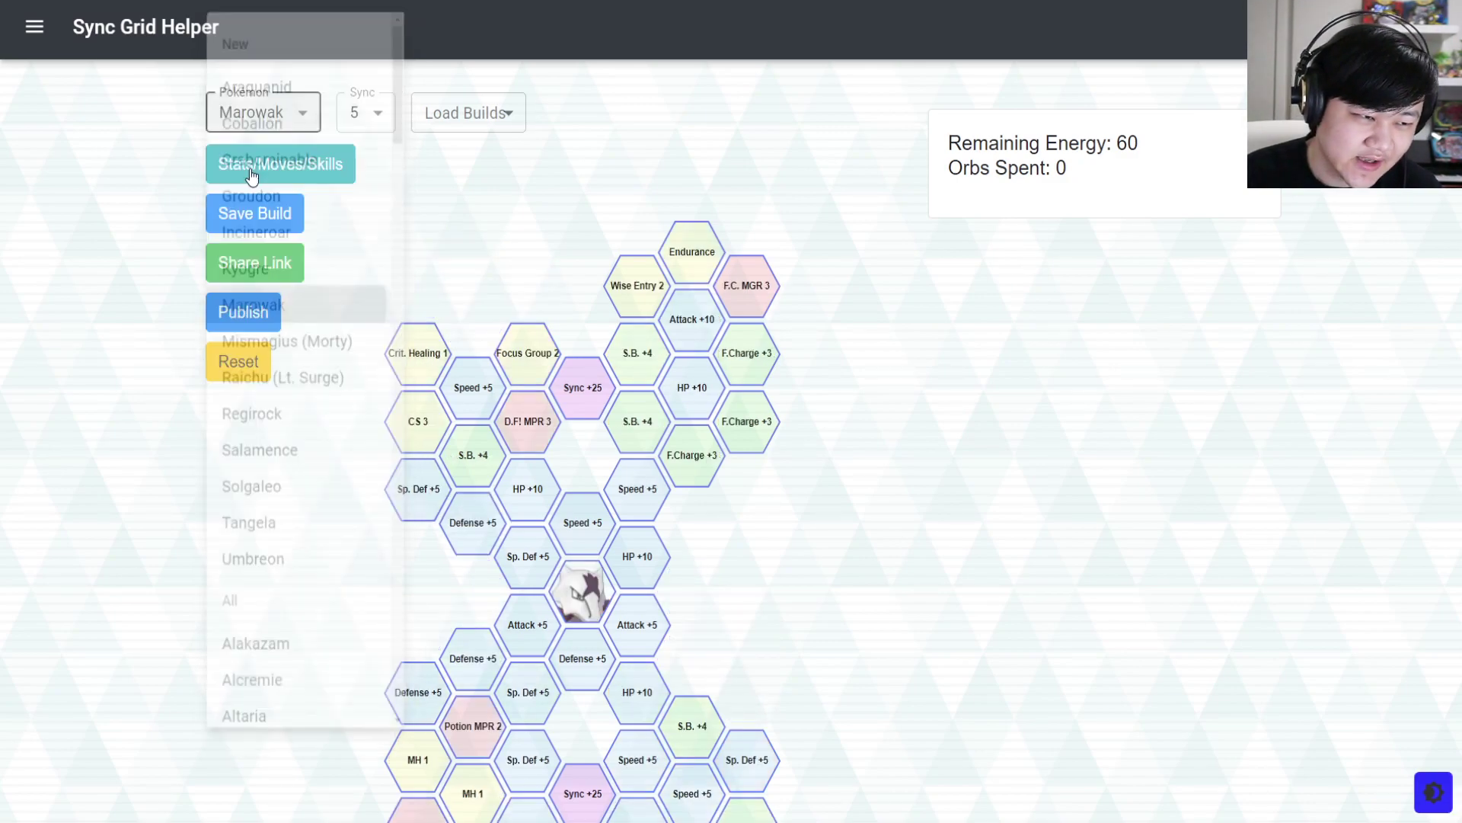
{"action": "left_click", "coordinate": [263, 164]}
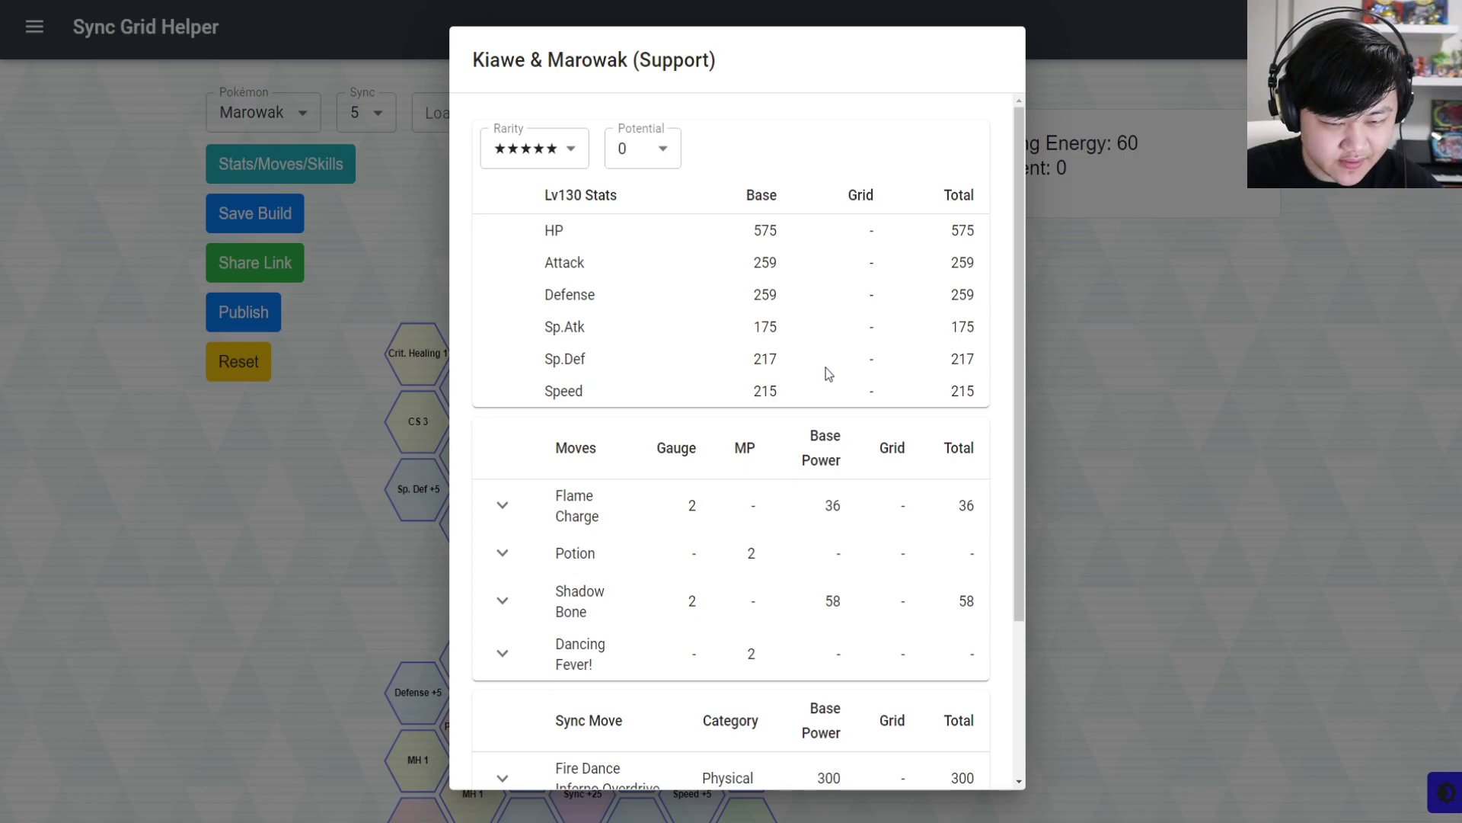
{"action": "left_click_drag", "start_coordinate": [952, 305], "coordinate": [975, 393]}
{"action": "left_click", "coordinate": [948, 300]}
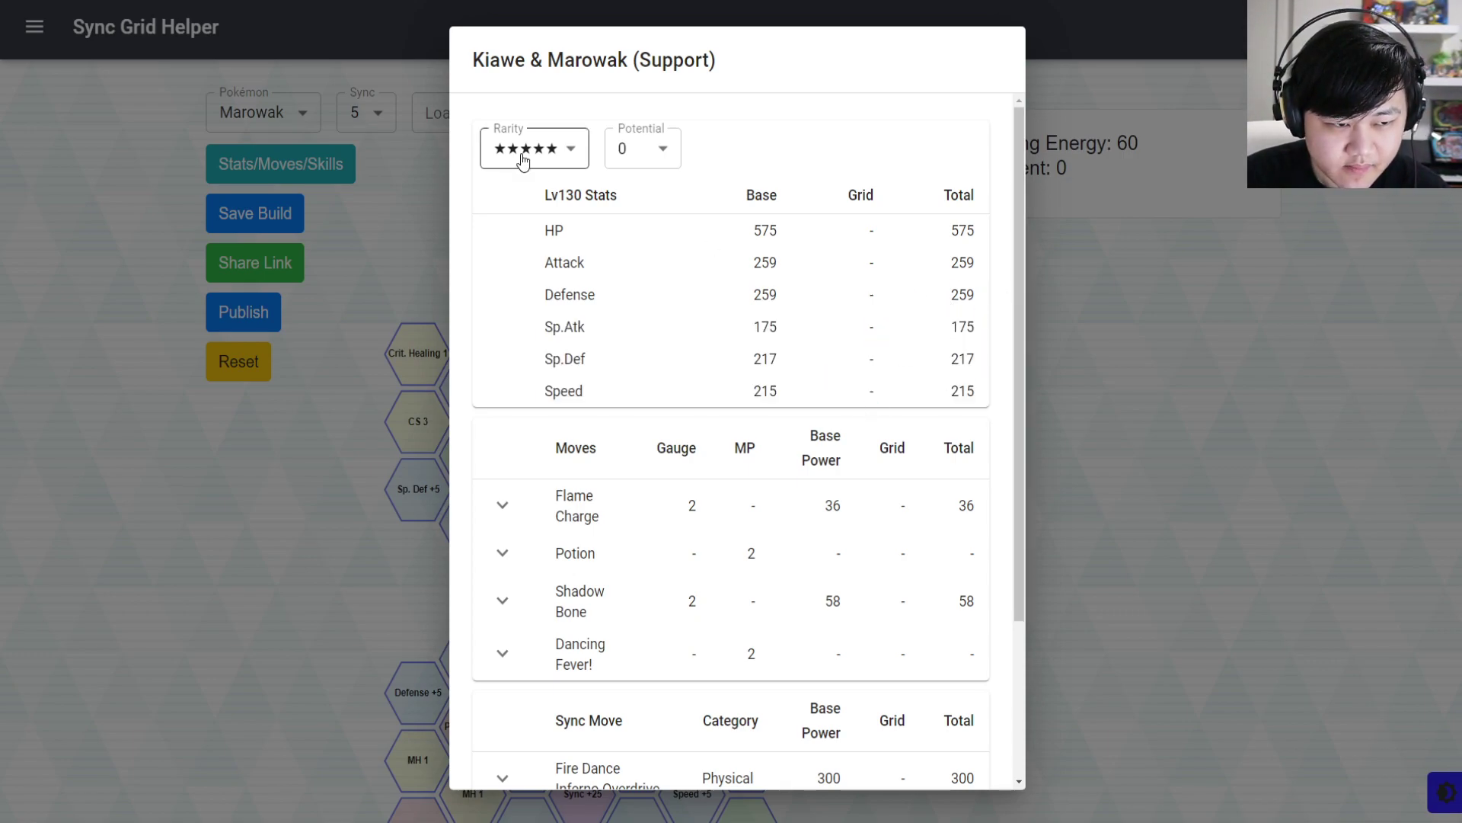
{"action": "left_click_drag", "start_coordinate": [539, 195], "coordinate": [617, 197]}
{"action": "left_click", "coordinate": [737, 207]}
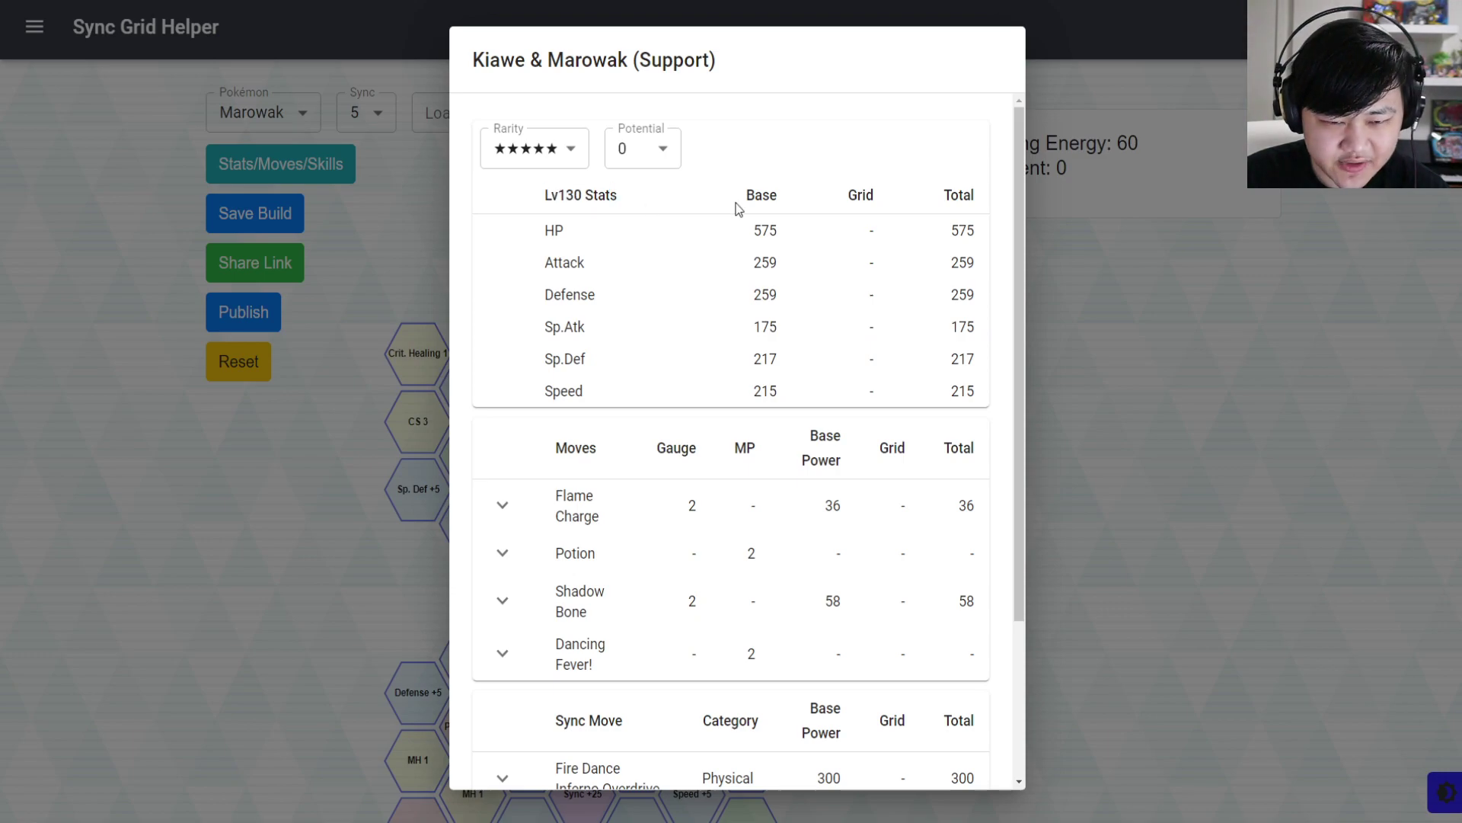
{"action": "left_click_drag", "start_coordinate": [944, 225], "coordinate": [985, 270]}
{"action": "left_click", "coordinate": [944, 248]}
{"action": "left_click", "coordinate": [955, 295]}
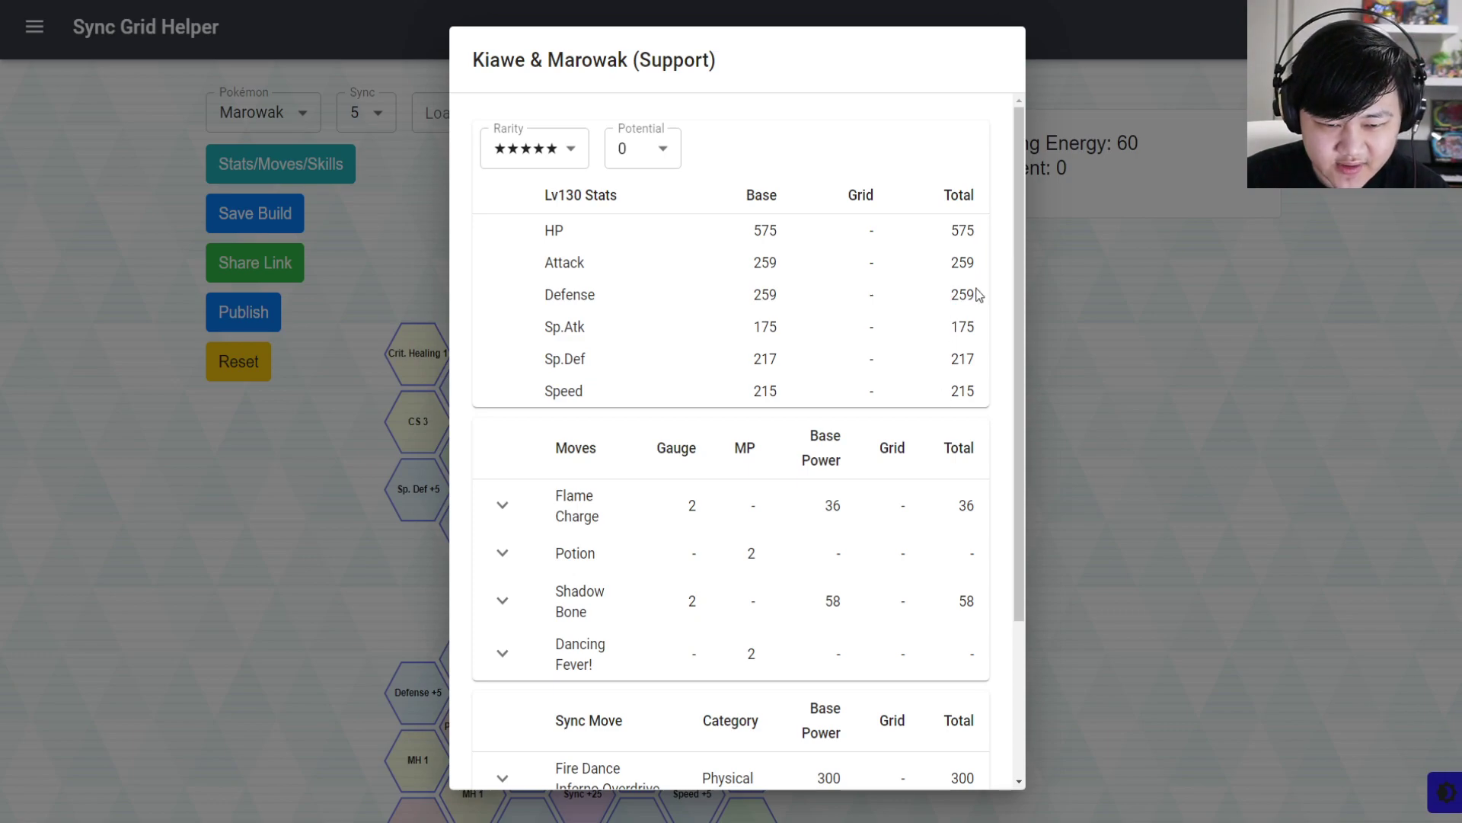
{"action": "scroll", "coordinate": [924, 350], "scroll_direction": "down", "scroll_amount": 2}
{"action": "scroll", "coordinate": [925, 346], "scroll_direction": "down", "scroll_amount": 3}
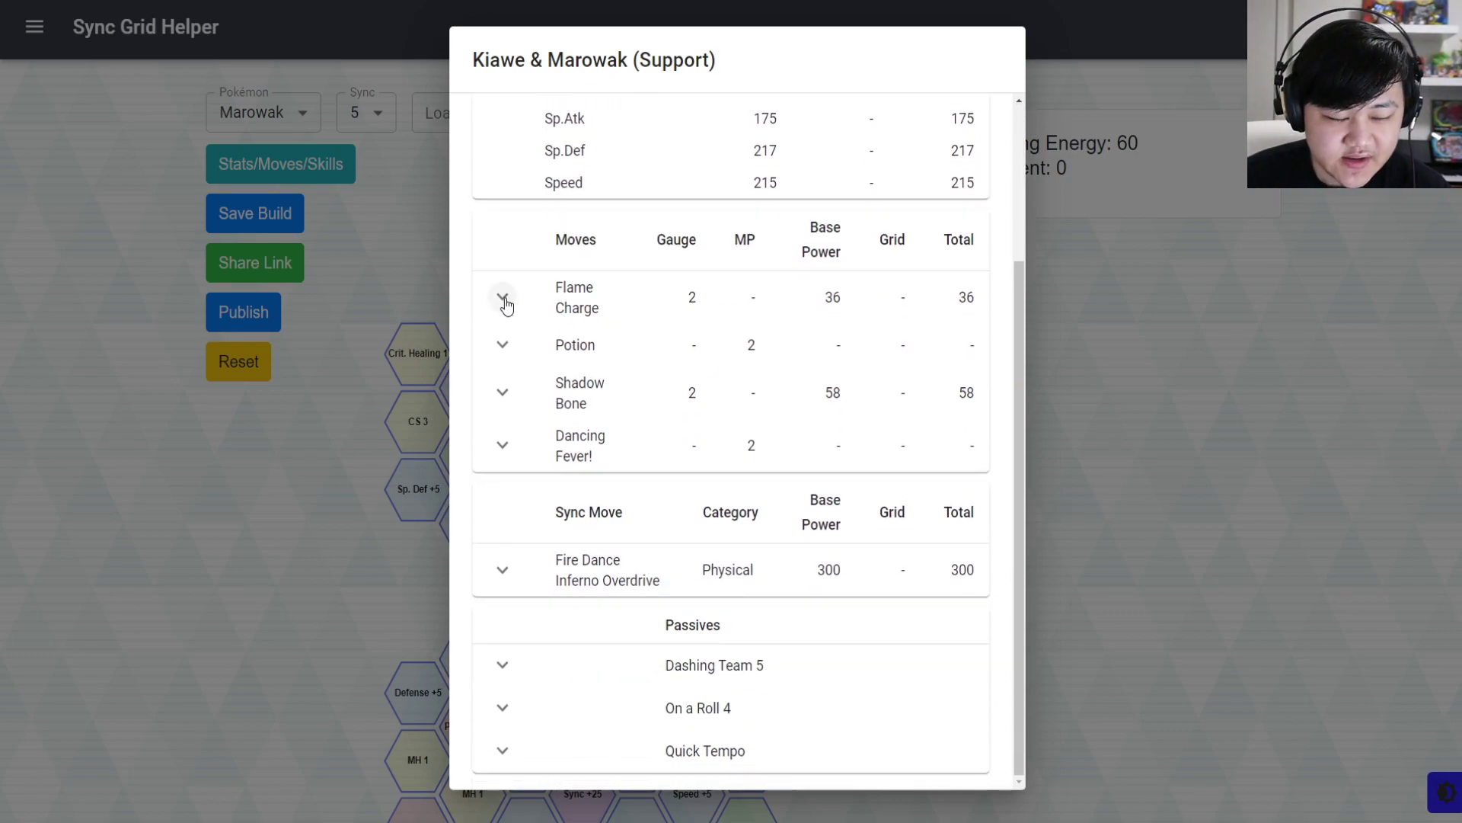
Expand the Flame Charge and Potion move details.
{"action": "left_click", "coordinate": [503, 298]}
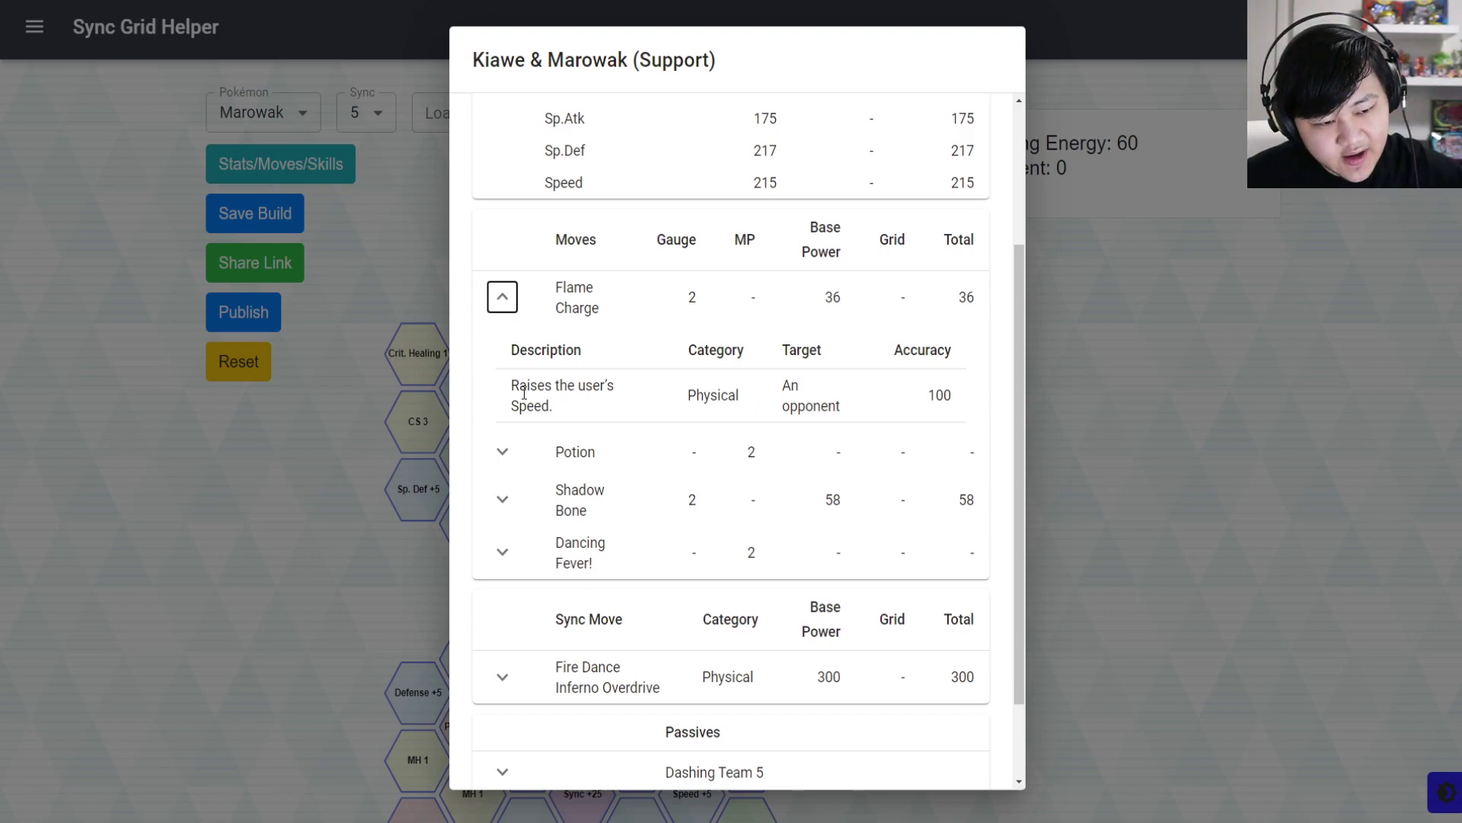
{"action": "left_click", "coordinate": [622, 311]}
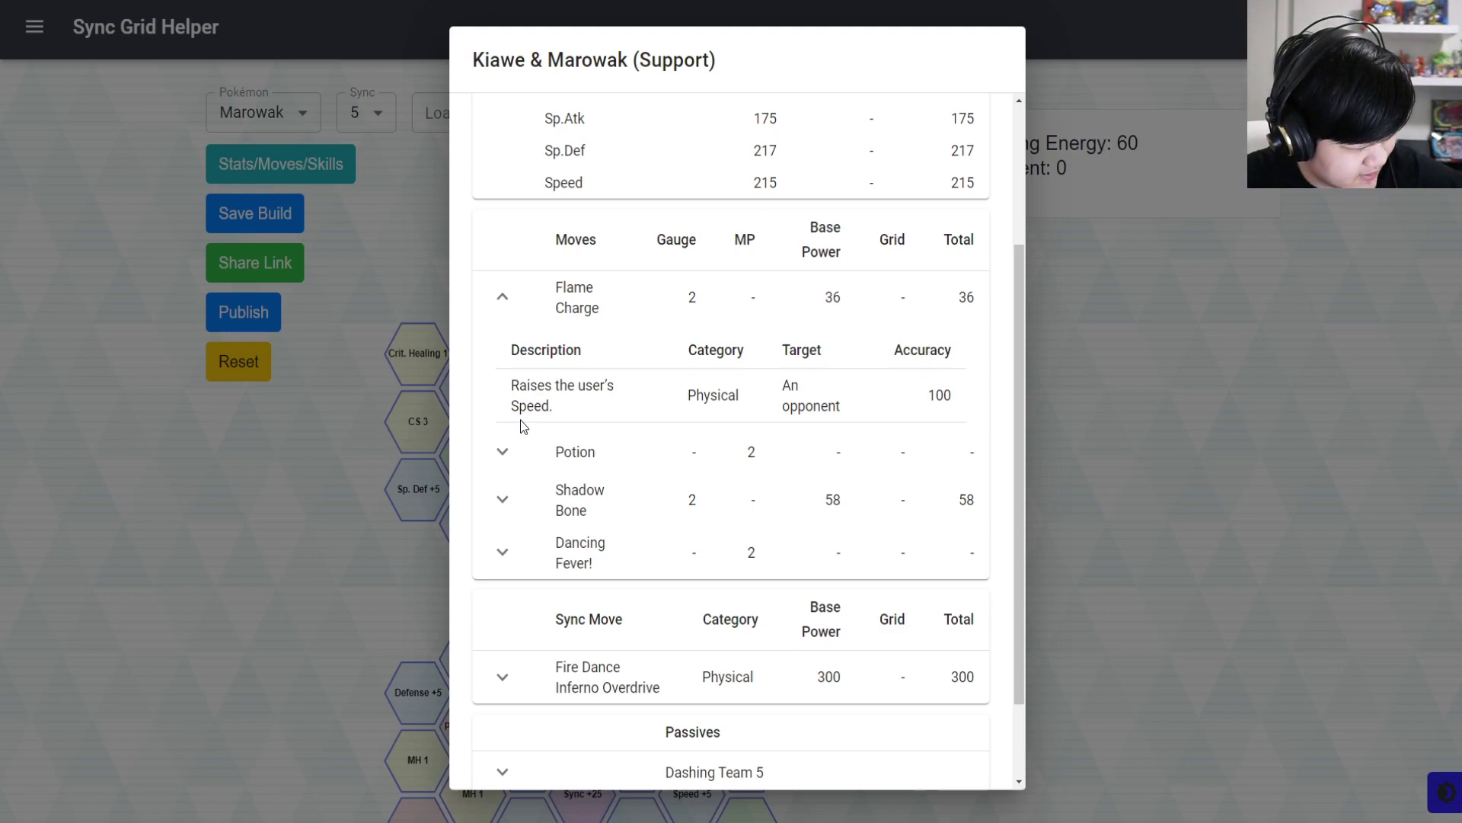
{"action": "left_click", "coordinate": [511, 455]}
{"action": "scroll", "coordinate": [480, 579], "scroll_direction": "down", "scroll_amount": 2}
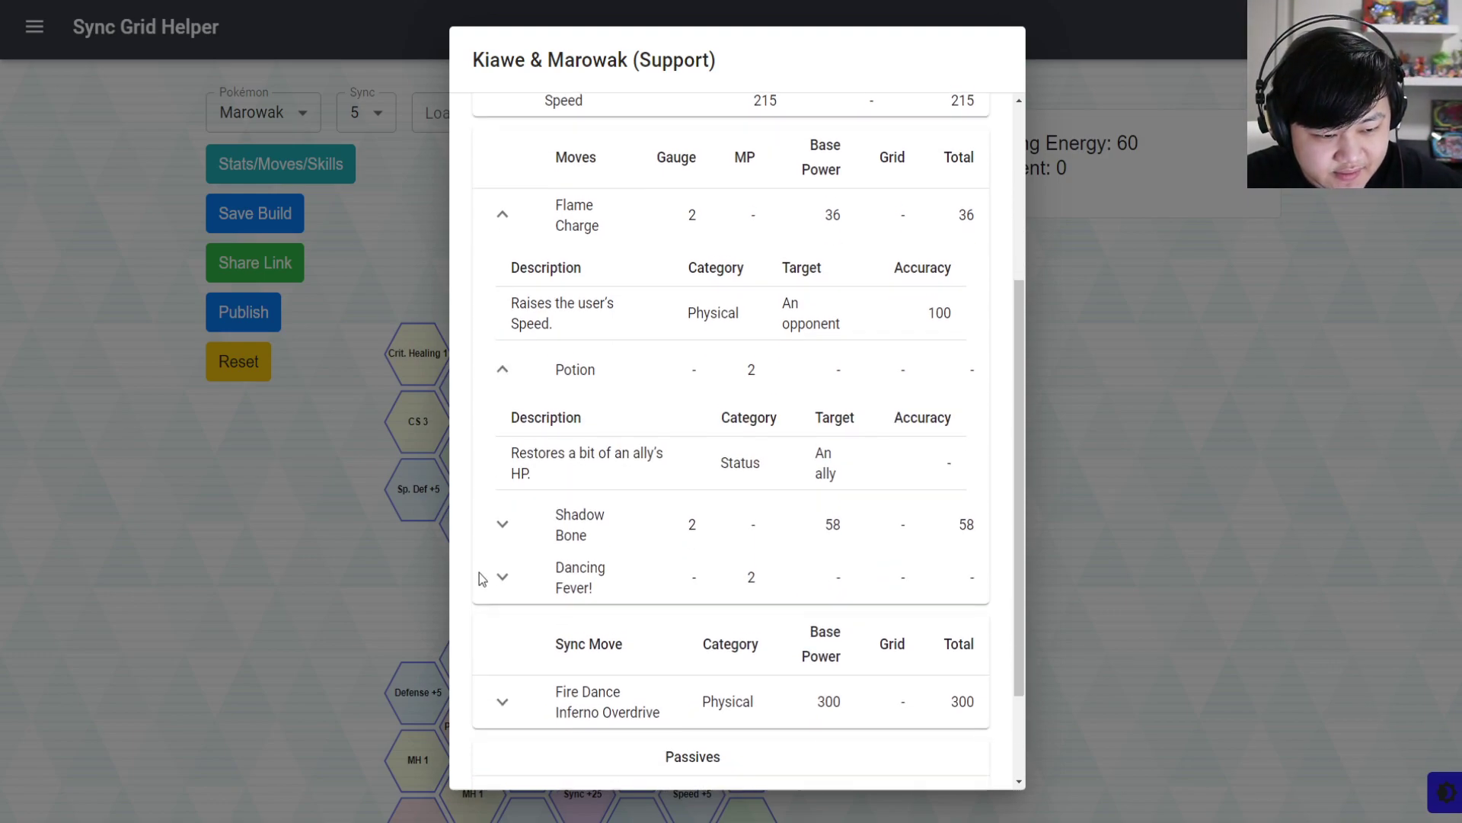
{"action": "scroll", "coordinate": [674, 369], "scroll_direction": "up", "scroll_amount": 4}
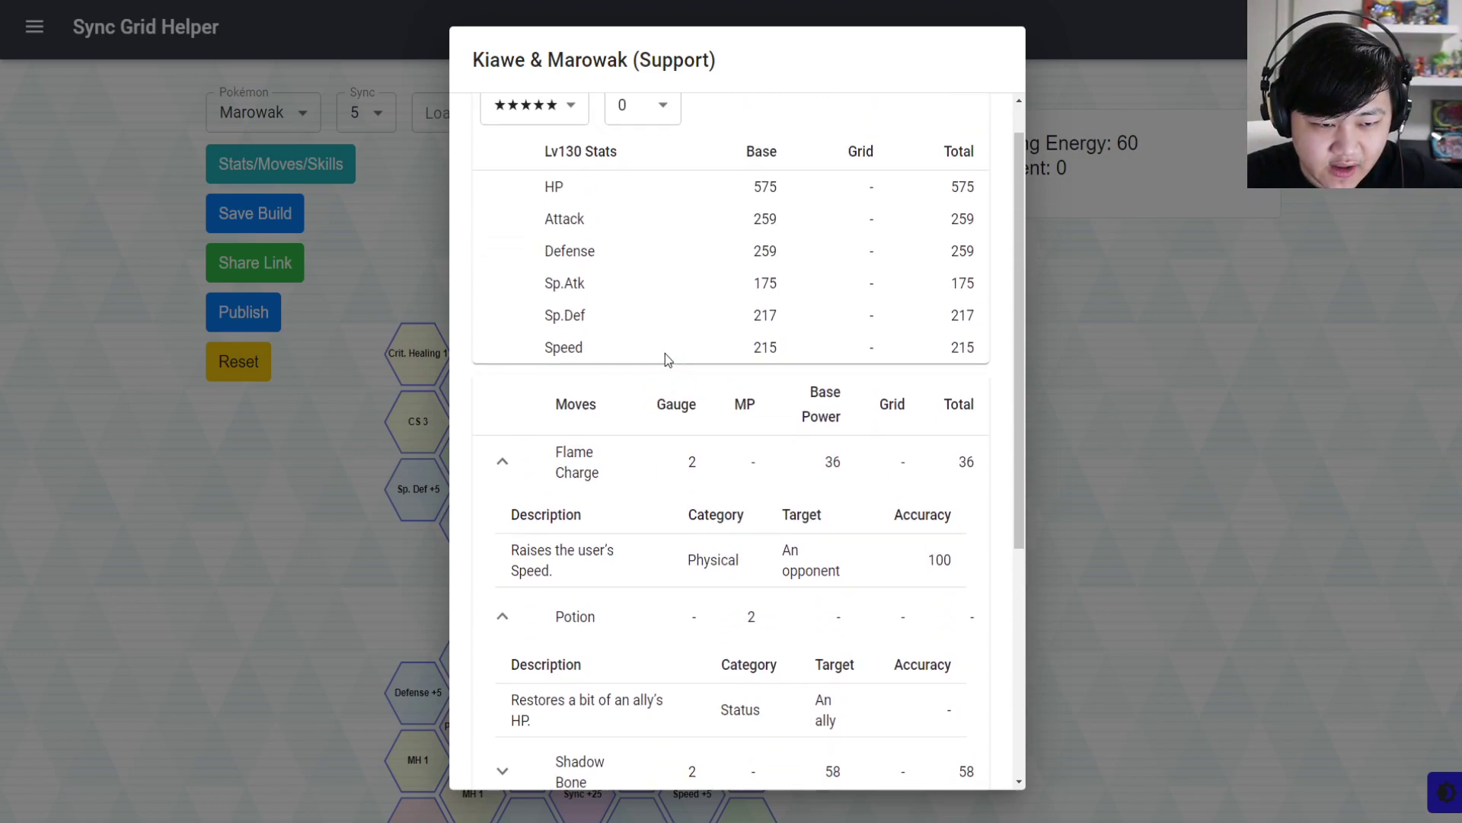
Check the Sp.Def total of 217 and the Defense total of 259.
{"action": "double_click", "coordinate": [962, 315]}
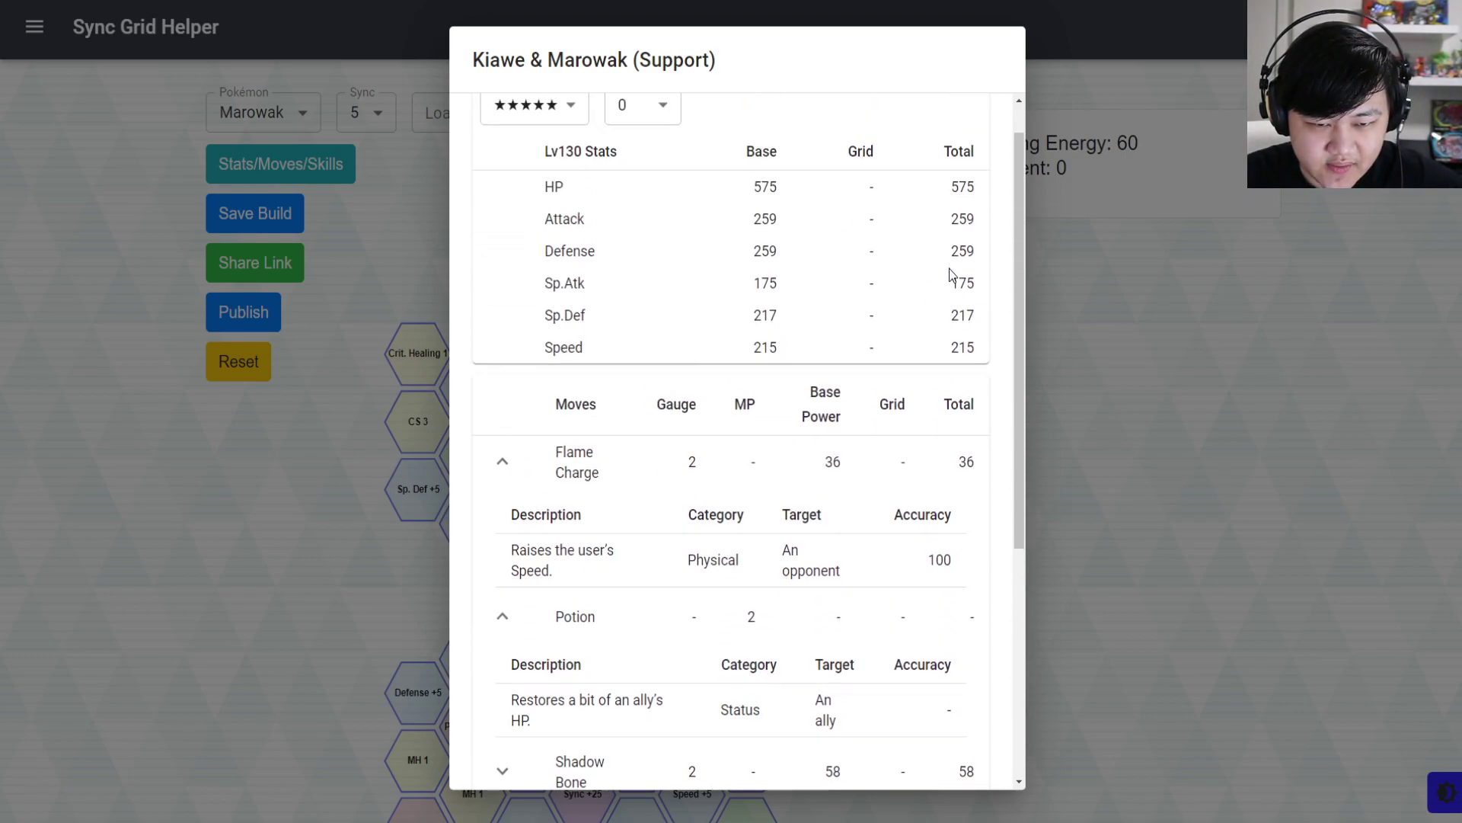
{"action": "double_click", "coordinate": [962, 250]}
{"action": "left_click", "coordinate": [896, 296]}
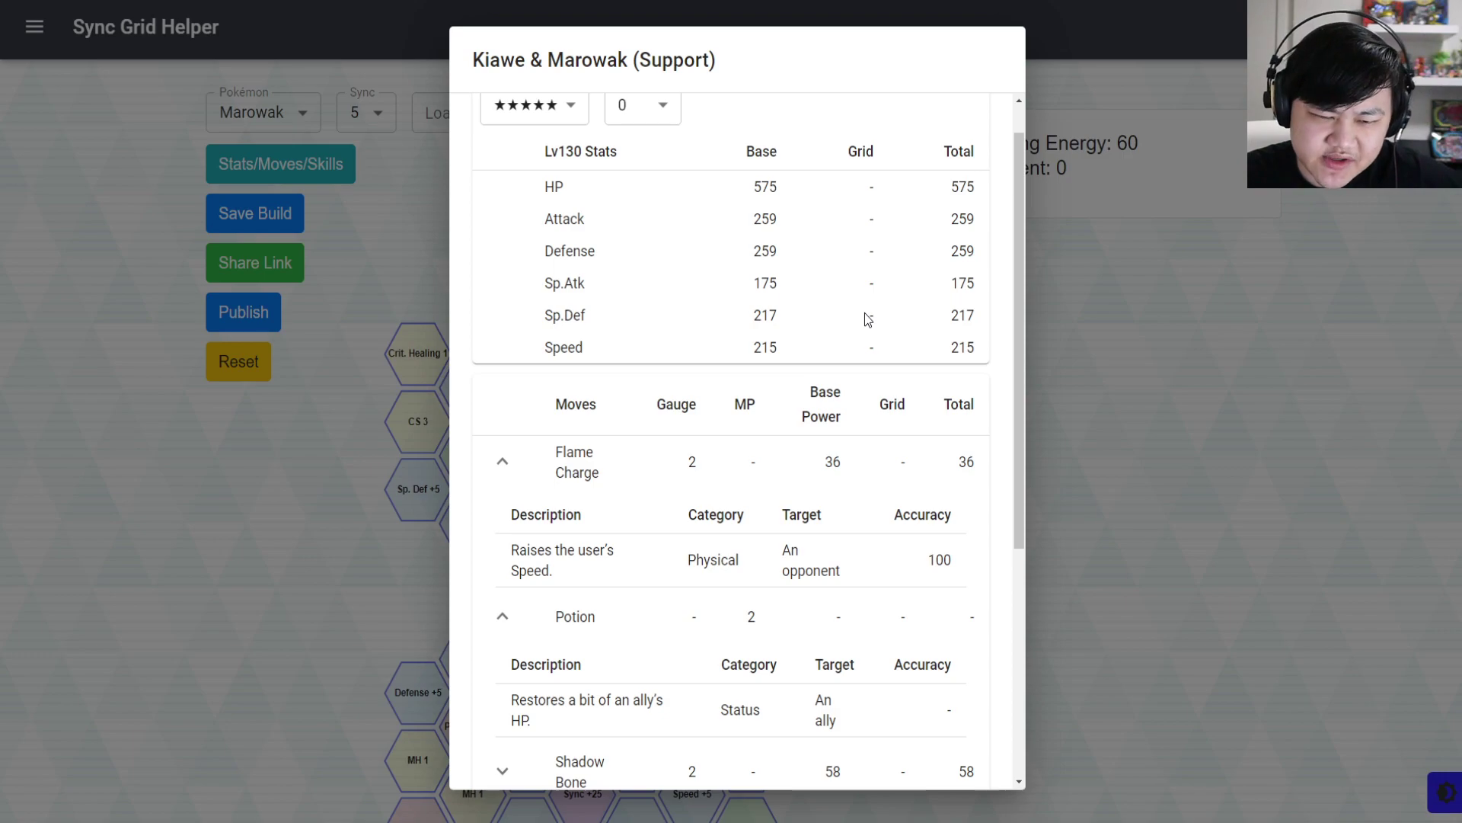
{"action": "scroll", "coordinate": [670, 384], "scroll_direction": "down", "scroll_amount": 3}
{"action": "scroll", "coordinate": [538, 503], "scroll_direction": "down", "scroll_amount": 1}
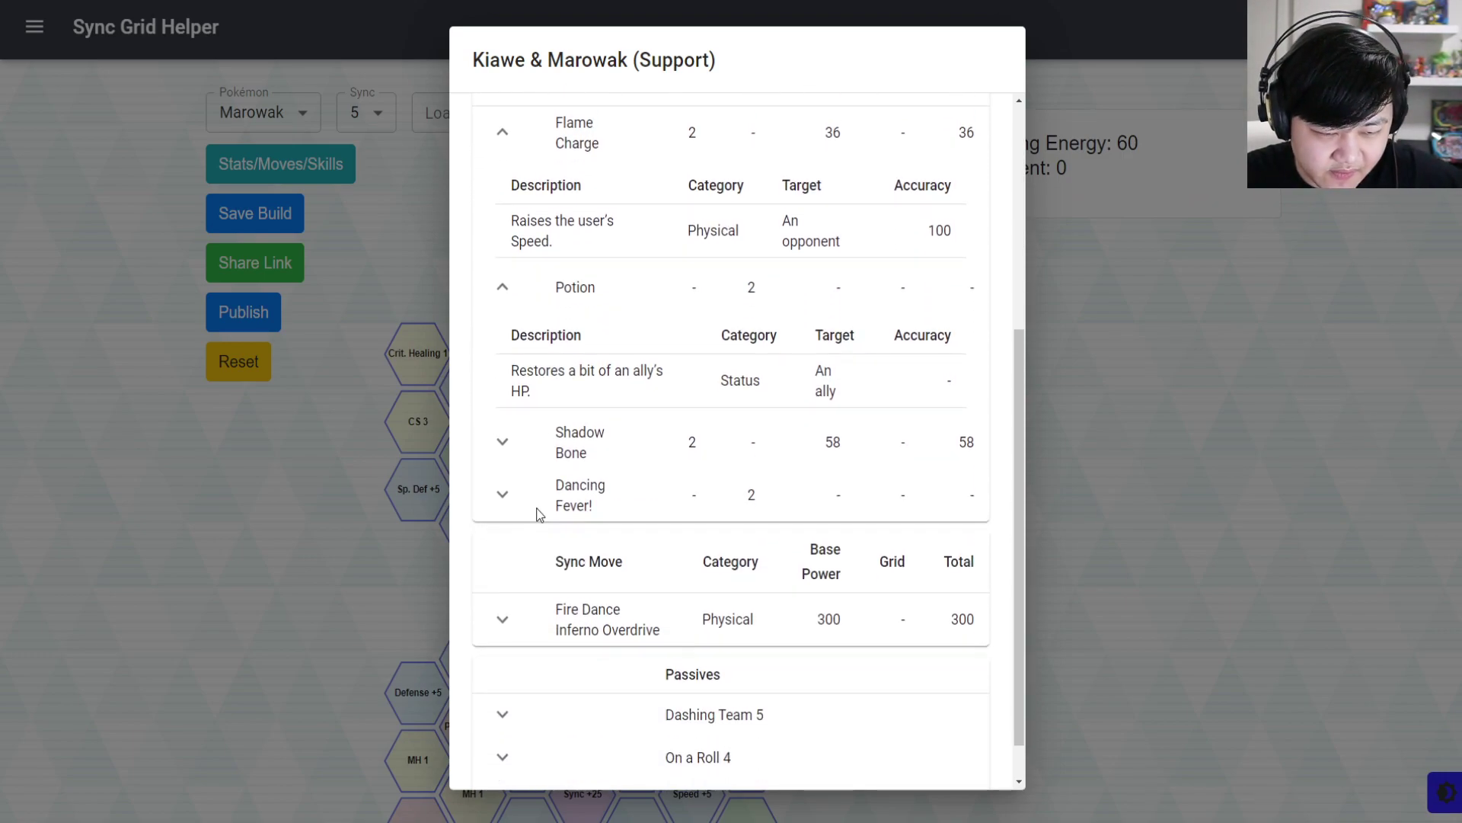
Expand Shadow Bone's move details and read its description.
{"action": "left_click", "coordinate": [502, 442]}
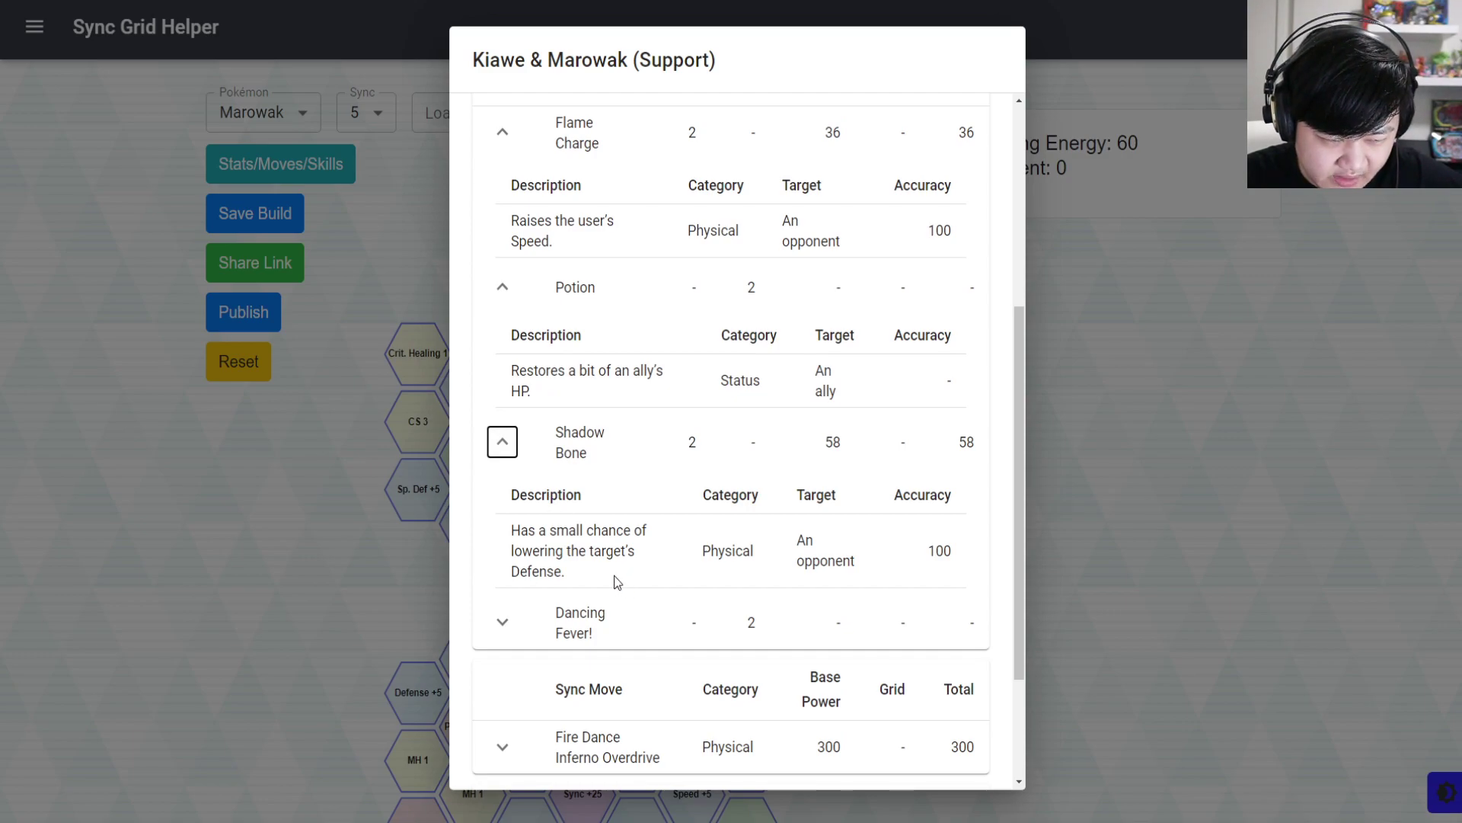
{"action": "left_click_drag", "start_coordinate": [614, 574], "coordinate": [494, 533]}
{"action": "left_click", "coordinate": [493, 533]}
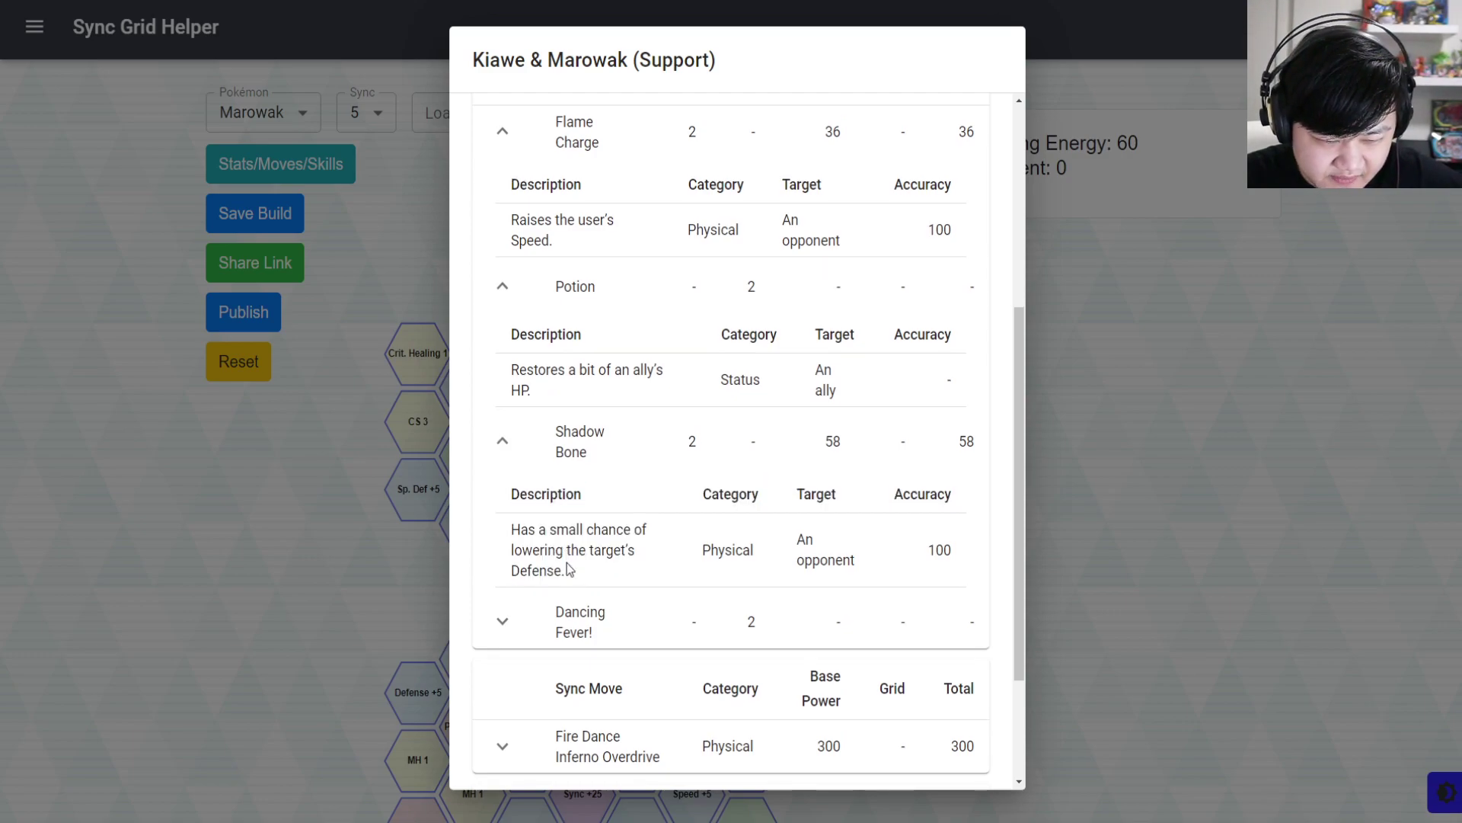
{"action": "scroll", "coordinate": [564, 561], "scroll_direction": "down", "scroll_amount": 2}
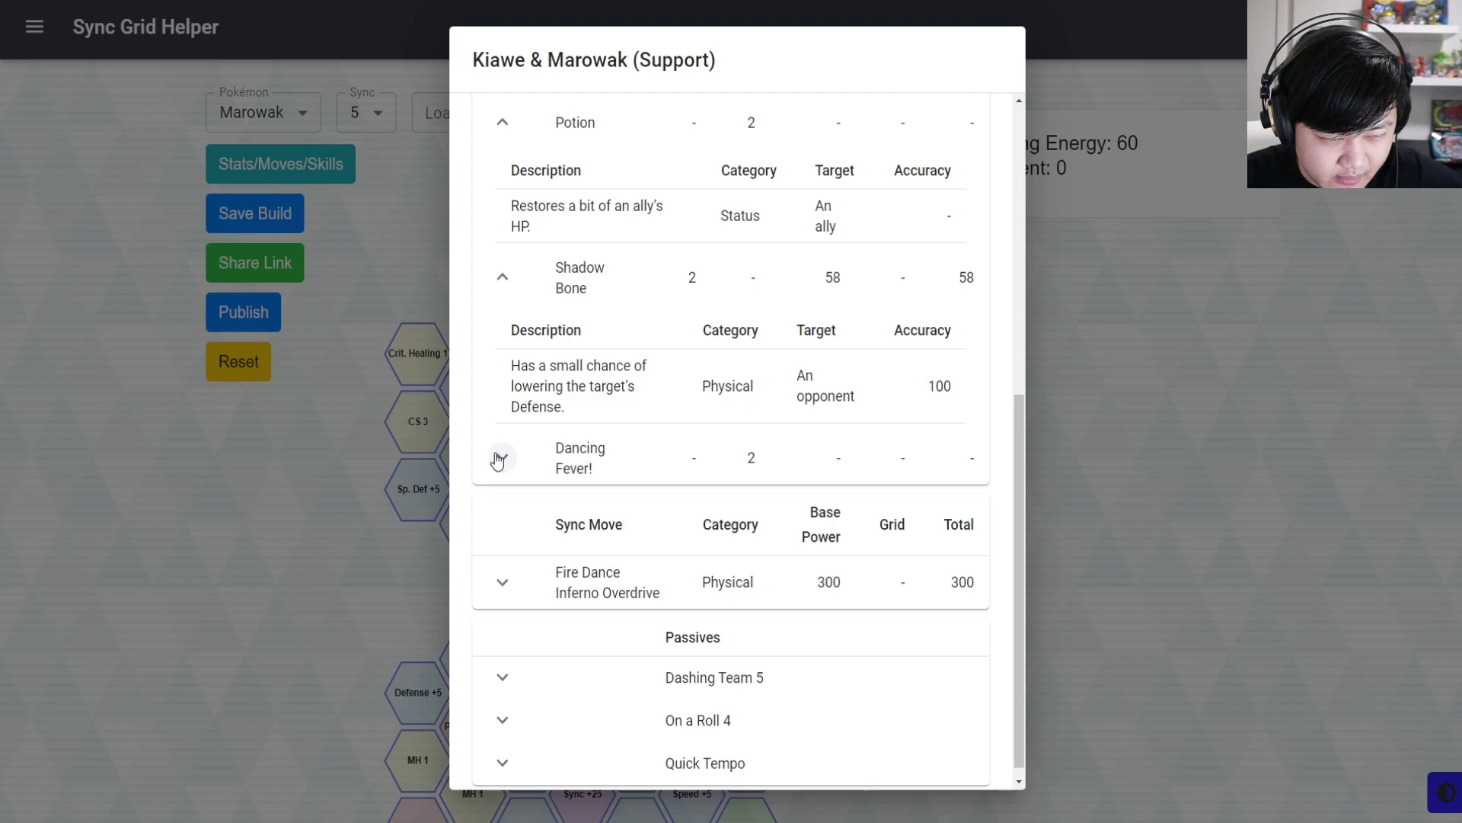
{"action": "left_click_drag", "start_coordinate": [575, 409], "coordinate": [504, 361]}
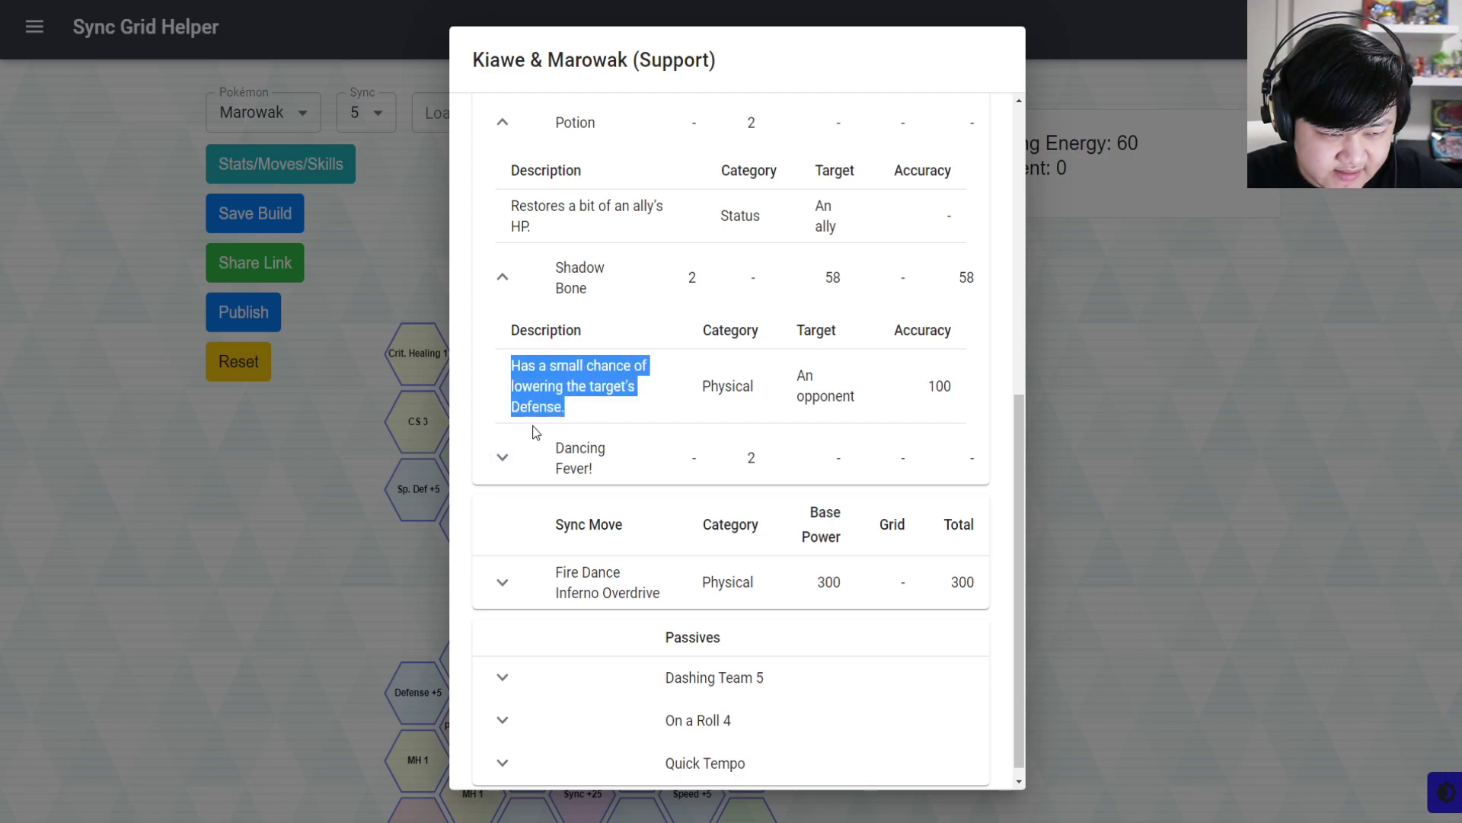
{"action": "left_click", "coordinate": [600, 408]}
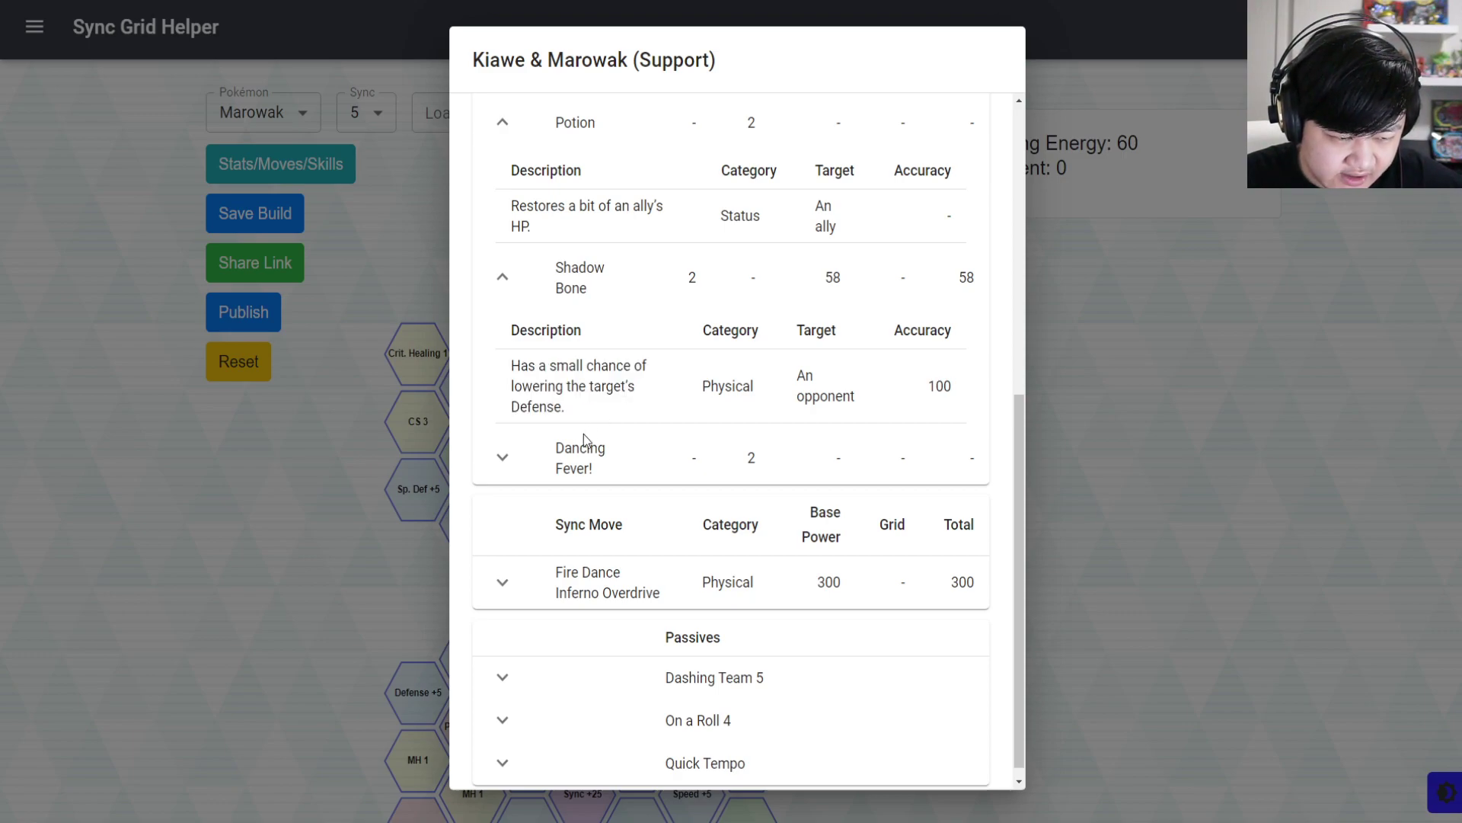
Expand the On a Roll 4 passive description and review it.
{"action": "left_click", "coordinate": [502, 724]}
{"action": "scroll", "coordinate": [627, 609], "scroll_direction": "down", "scroll_amount": 1}
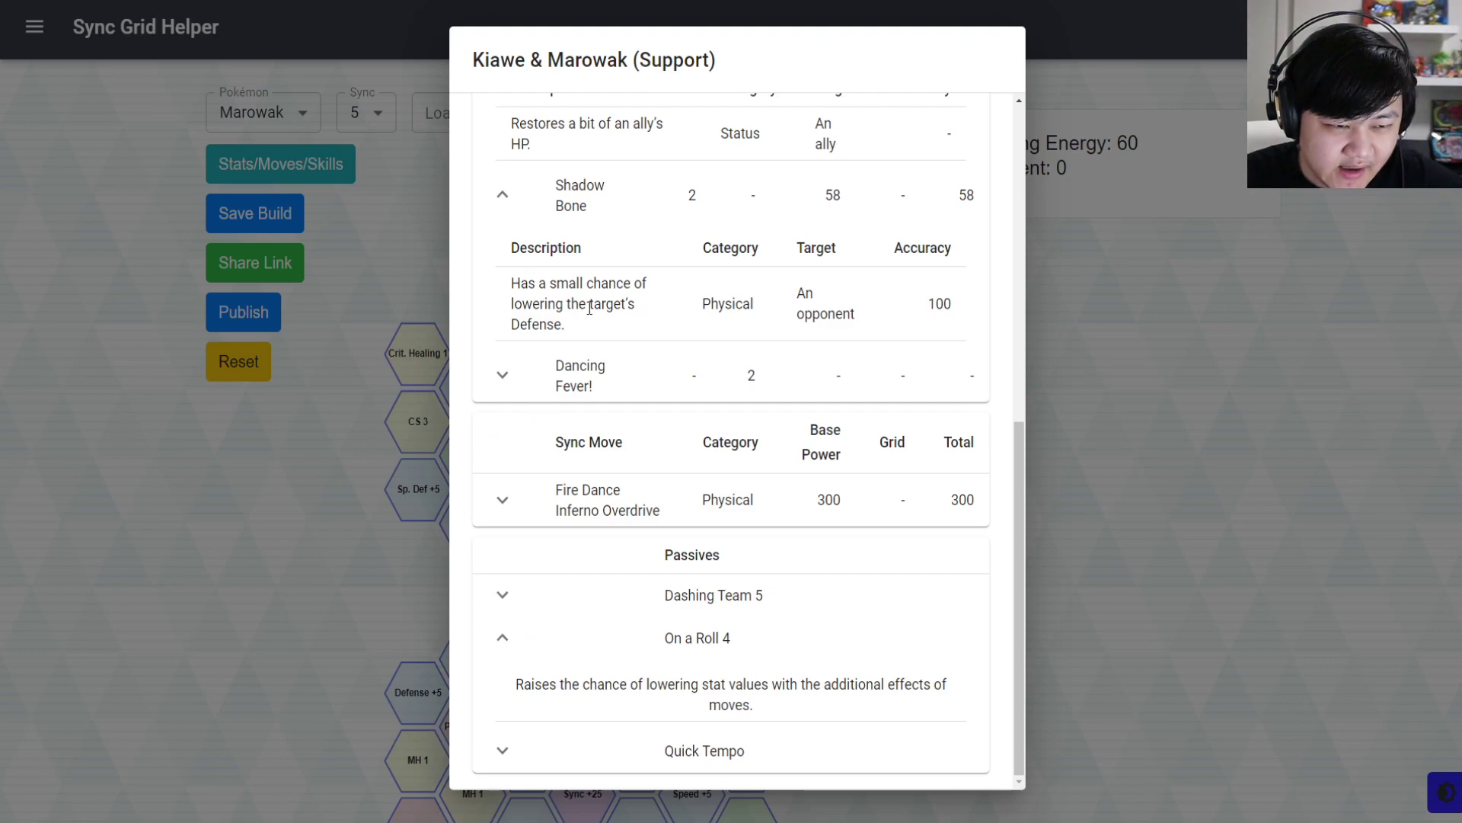
{"action": "scroll", "coordinate": [673, 344], "scroll_direction": "up", "scroll_amount": 2}
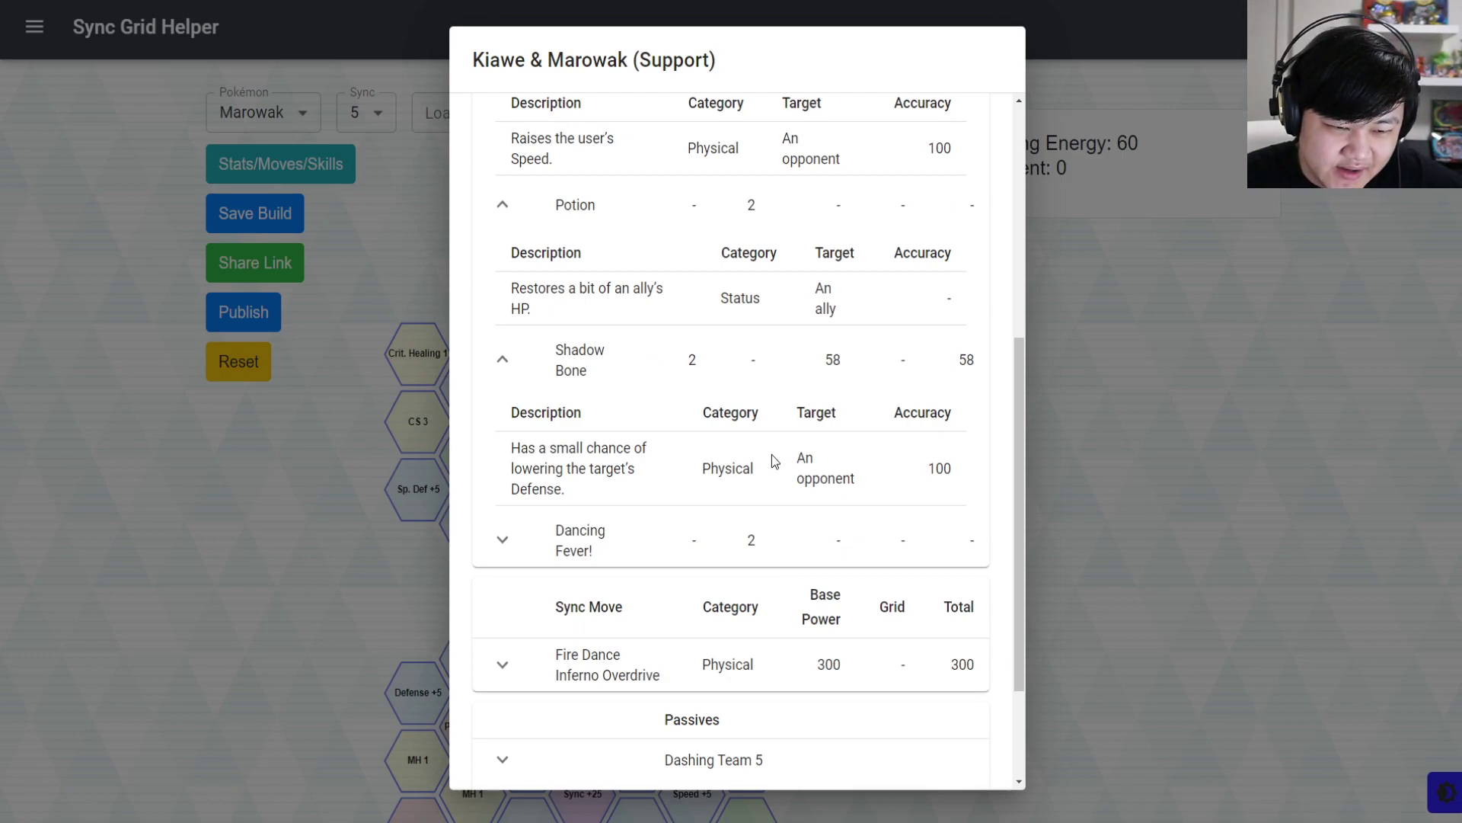
{"action": "scroll", "coordinate": [771, 454], "scroll_direction": "up", "scroll_amount": 2}
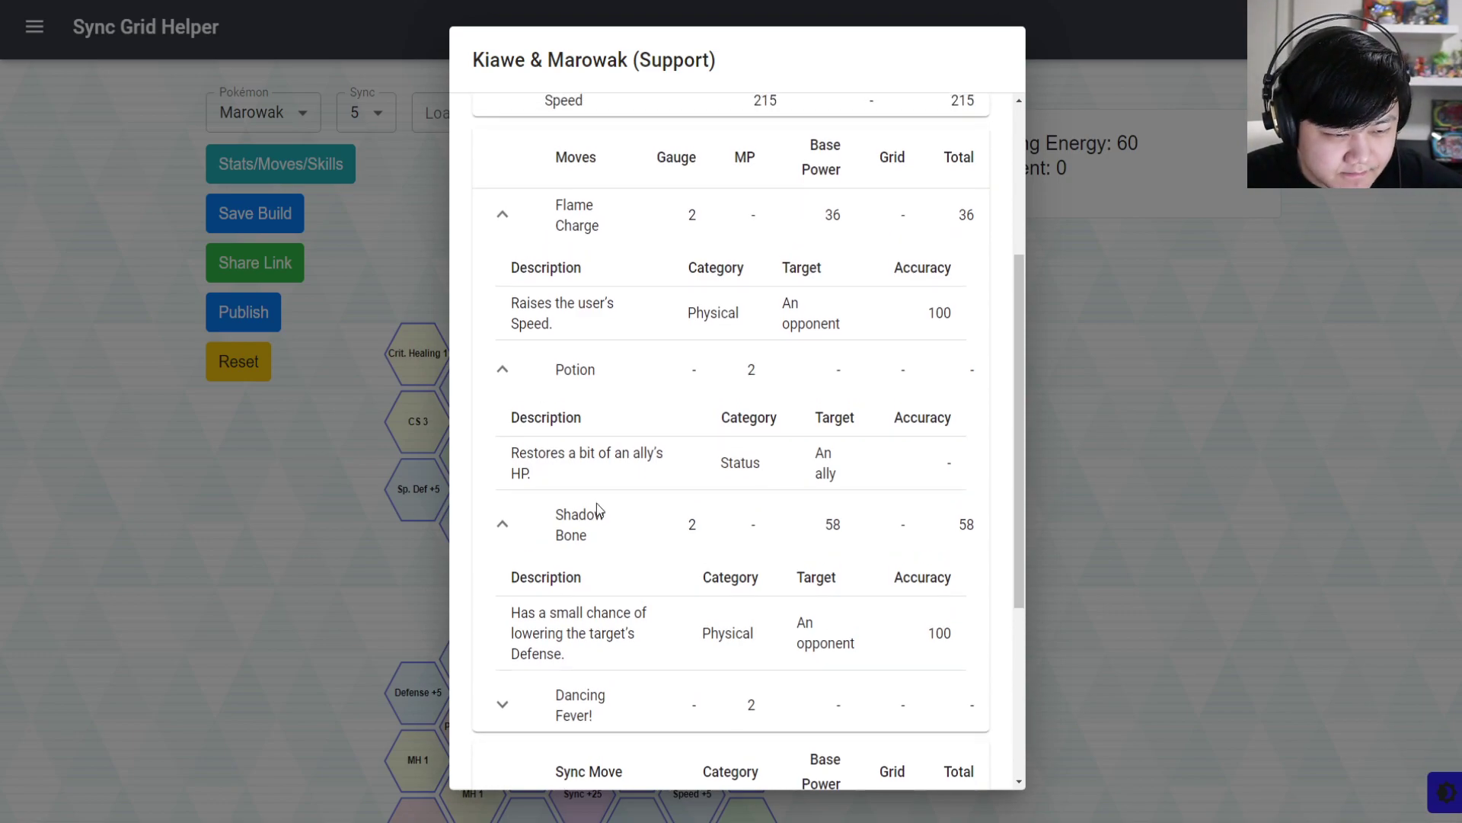
{"action": "scroll", "coordinate": [530, 664], "scroll_direction": "down", "scroll_amount": 1}
{"action": "left_click", "coordinate": [502, 625]}
{"action": "scroll", "coordinate": [660, 614], "scroll_direction": "down", "scroll_amount": 2}
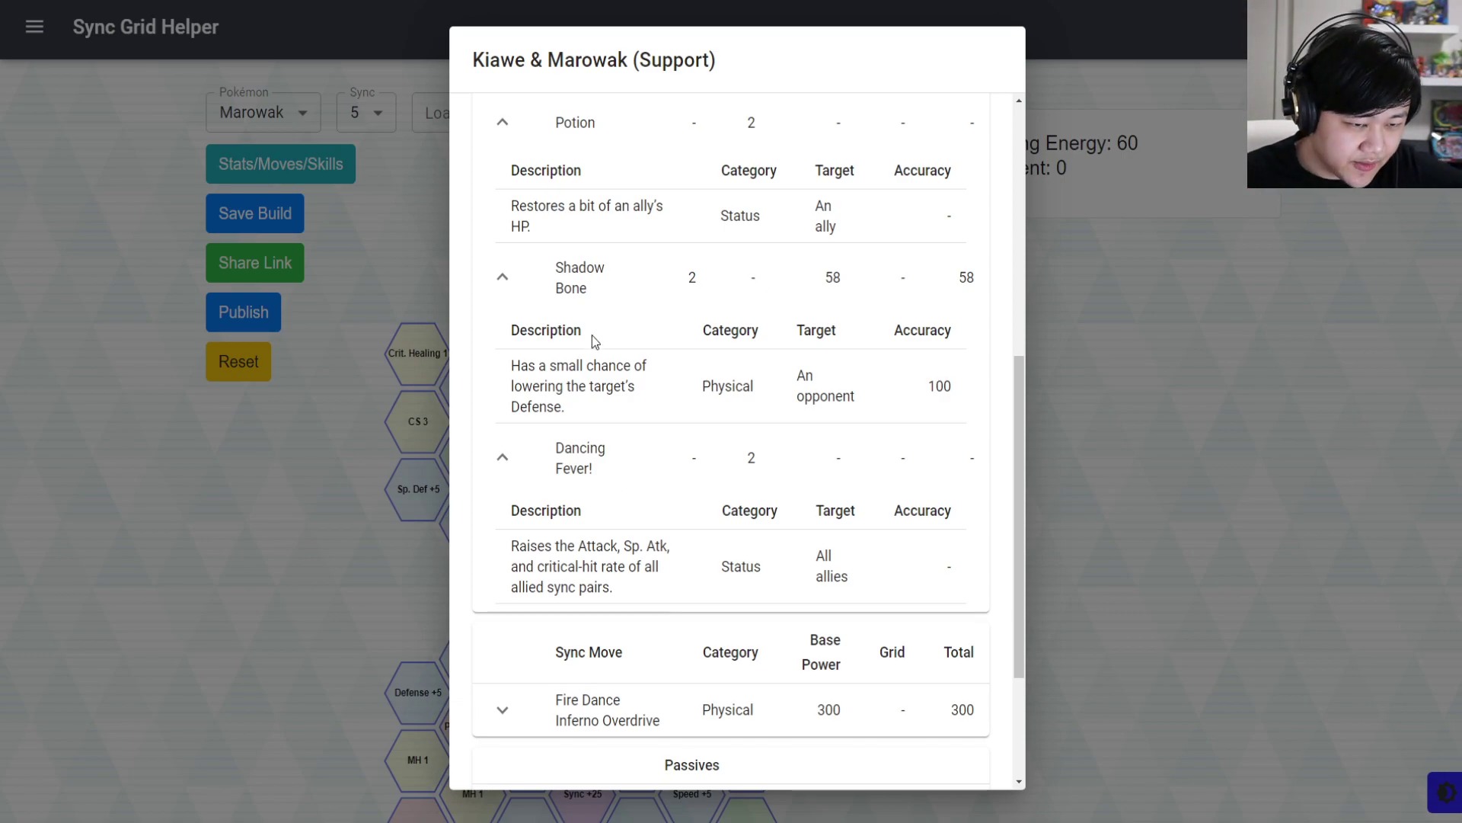
Expand the Dashing Team 5 passive description and read it.
{"action": "scroll", "coordinate": [680, 388], "scroll_direction": "down", "scroll_amount": 3}
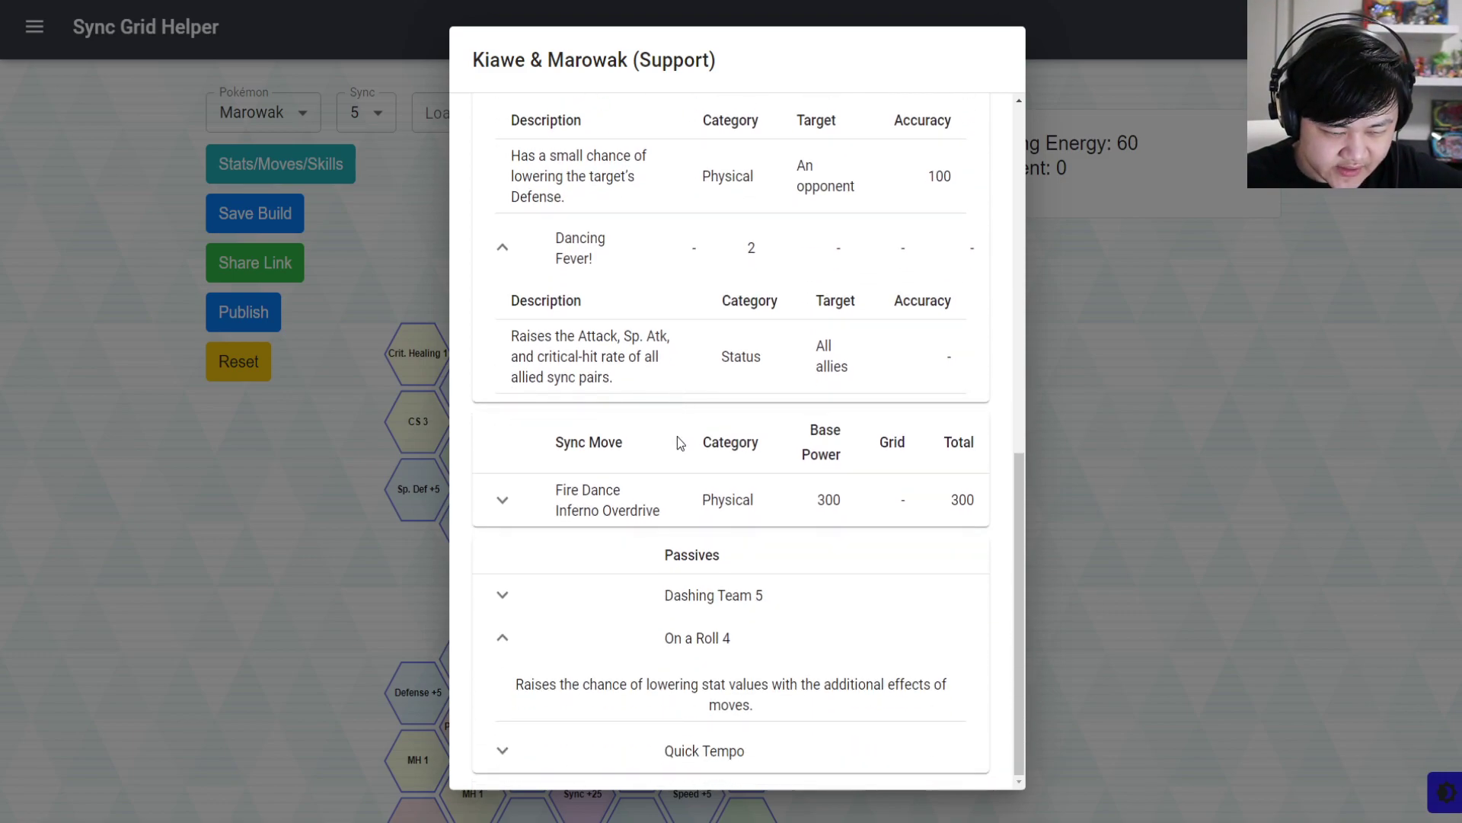
{"action": "left_click", "coordinate": [503, 597]}
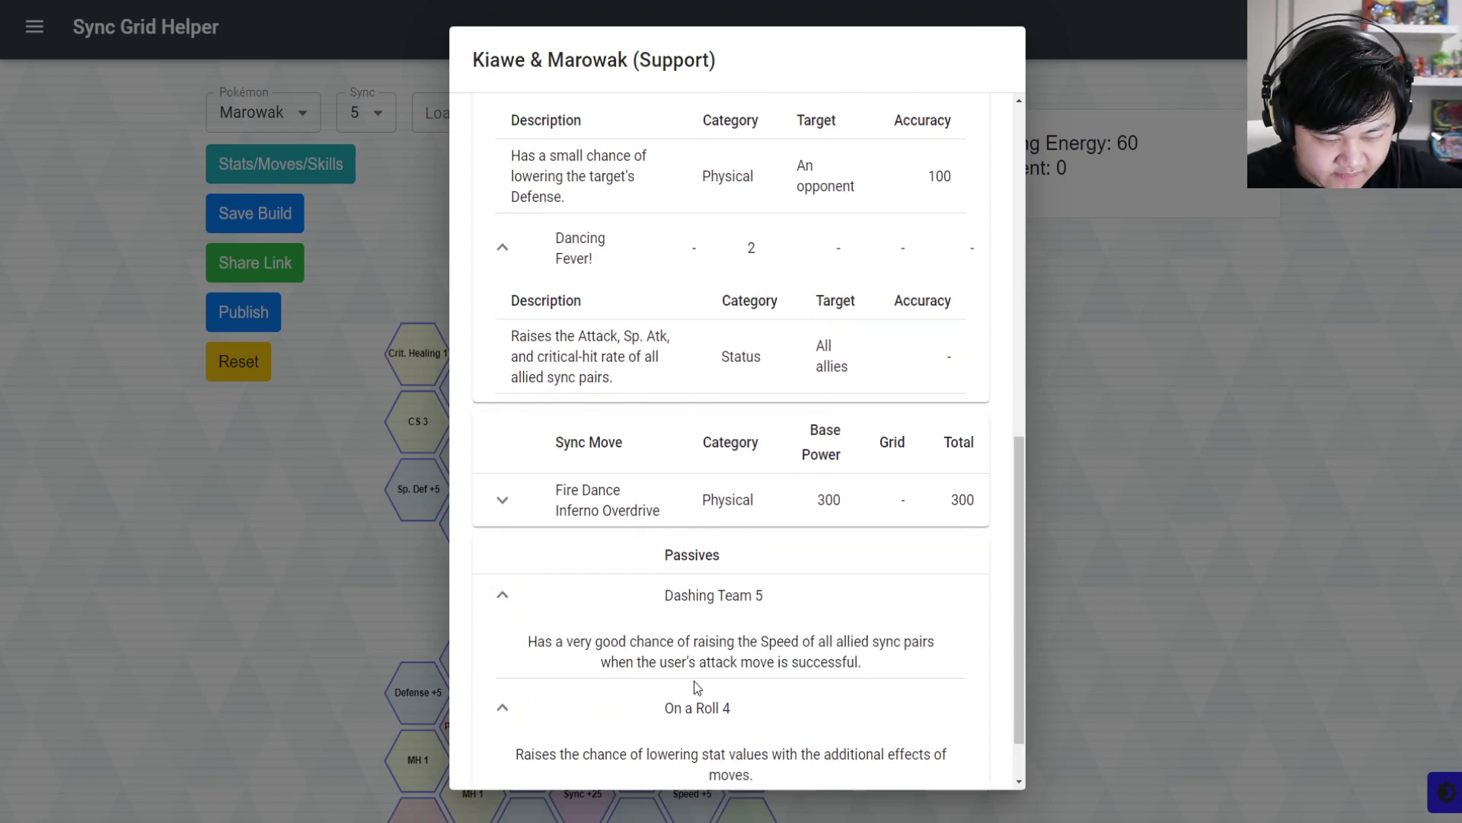
{"action": "left_click_drag", "start_coordinate": [523, 642], "coordinate": [897, 683]}
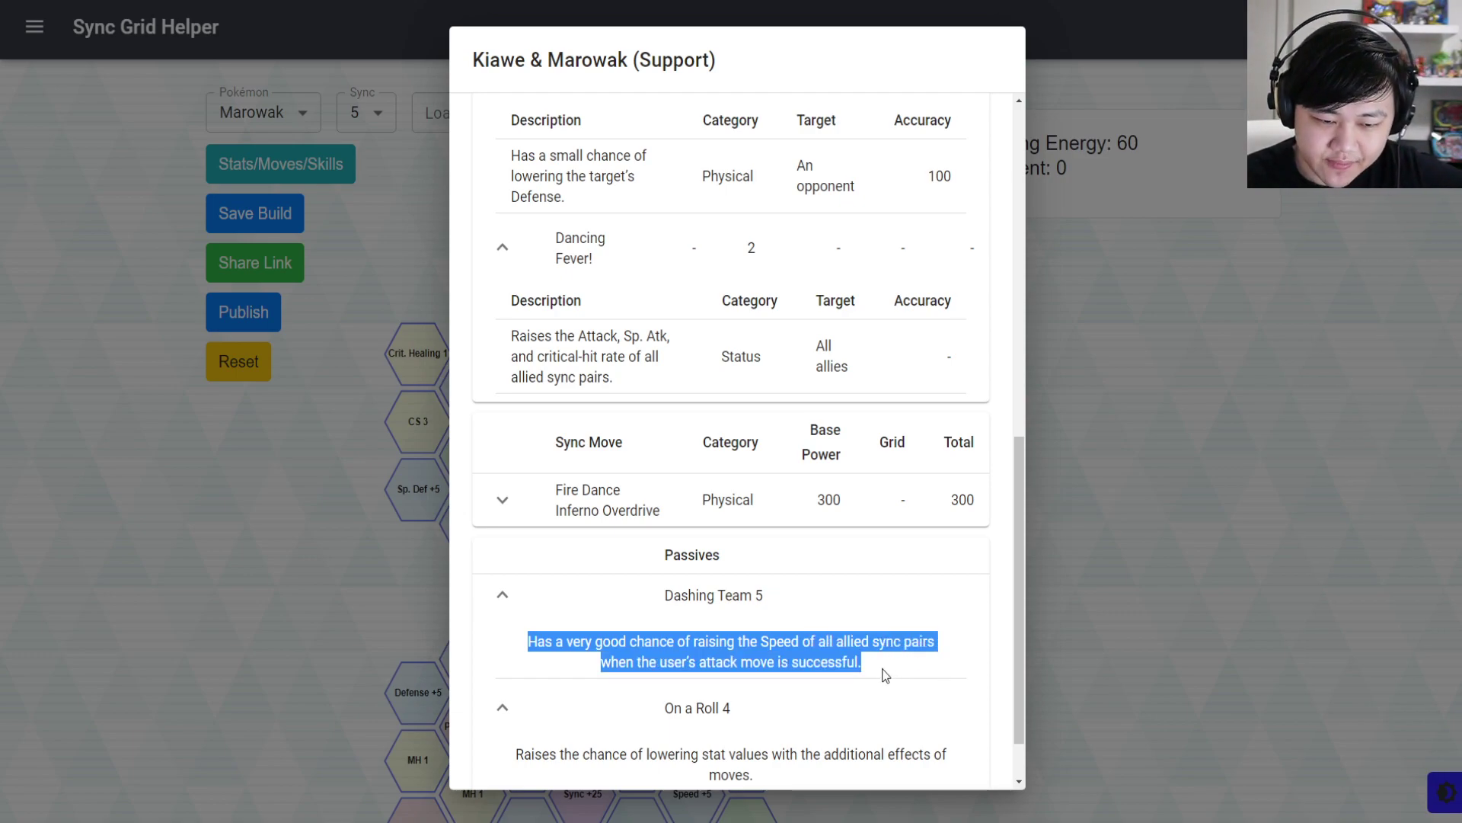
{"action": "left_click", "coordinate": [886, 675]}
{"action": "scroll", "coordinate": [882, 667], "scroll_direction": "up", "scroll_amount": 3}
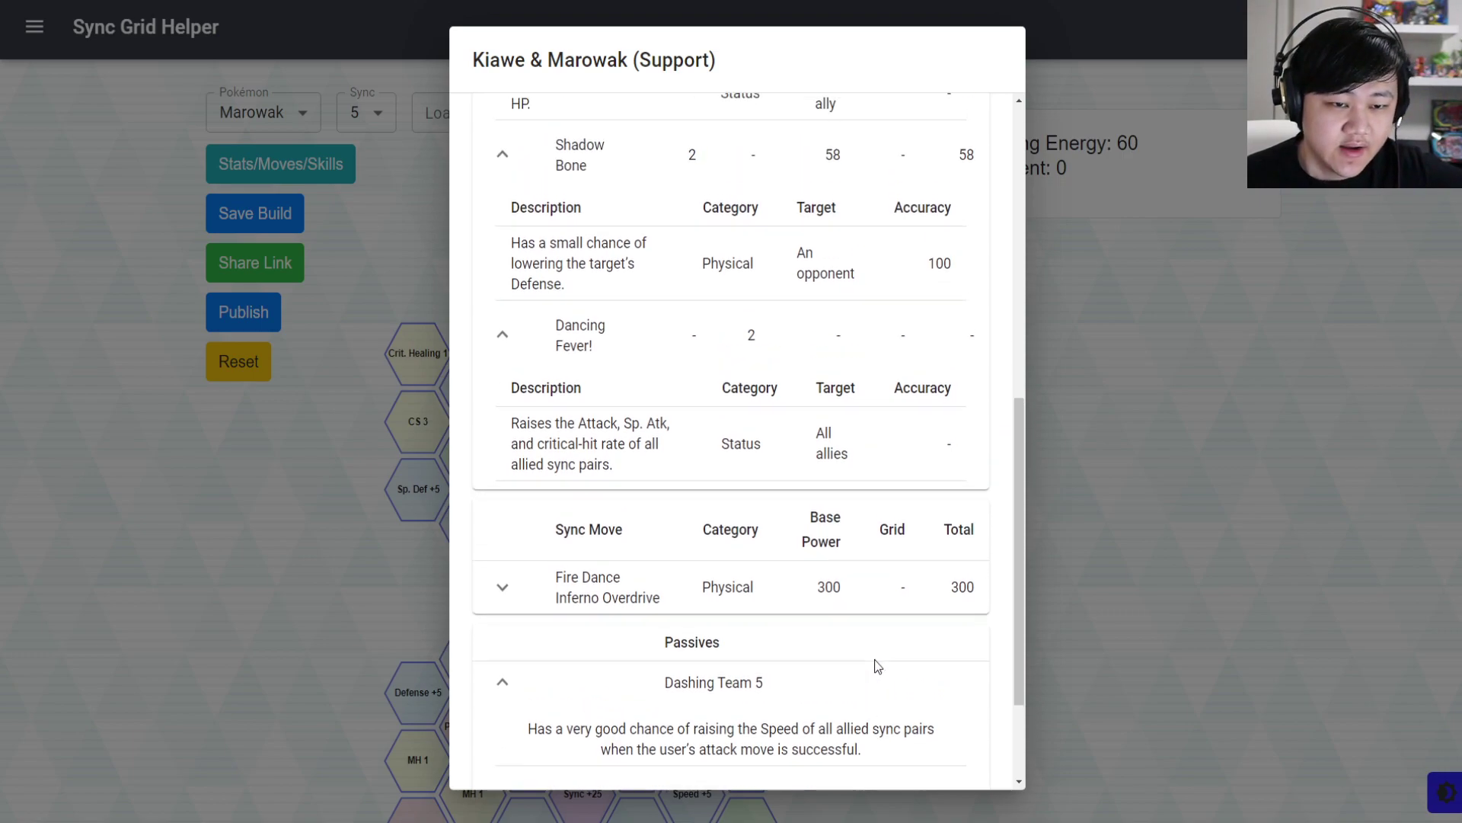
{"action": "scroll", "coordinate": [849, 664], "scroll_direction": "up", "scroll_amount": 2}
{"action": "scroll", "coordinate": [846, 664], "scroll_direction": "down", "scroll_amount": 6}
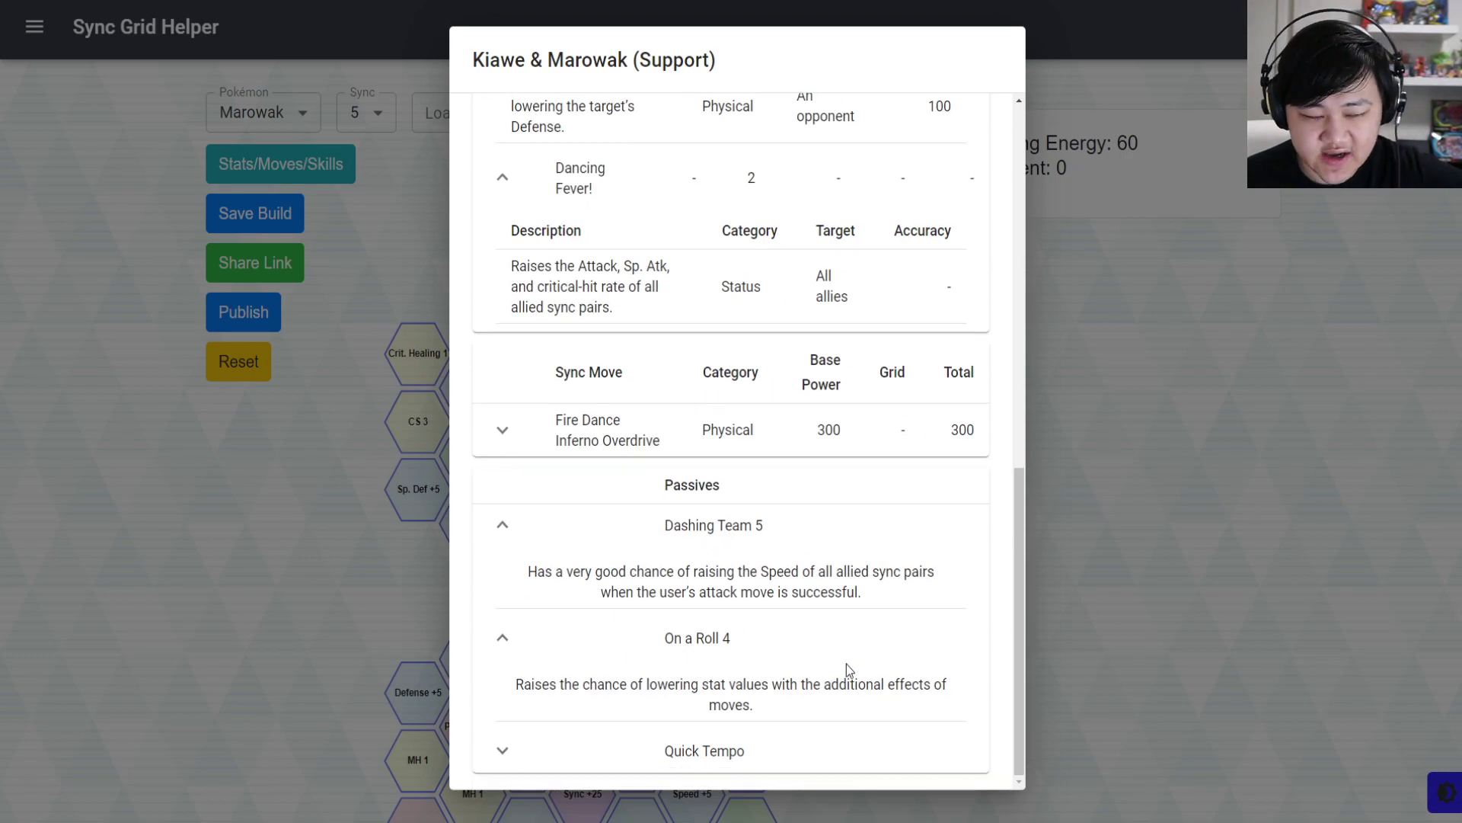
{"action": "scroll", "coordinate": [829, 649], "scroll_direction": "up", "scroll_amount": 4}
{"action": "scroll", "coordinate": [829, 649], "scroll_direction": "up", "scroll_amount": 1}
{"action": "scroll", "coordinate": [827, 648], "scroll_direction": "down", "scroll_amount": 5}
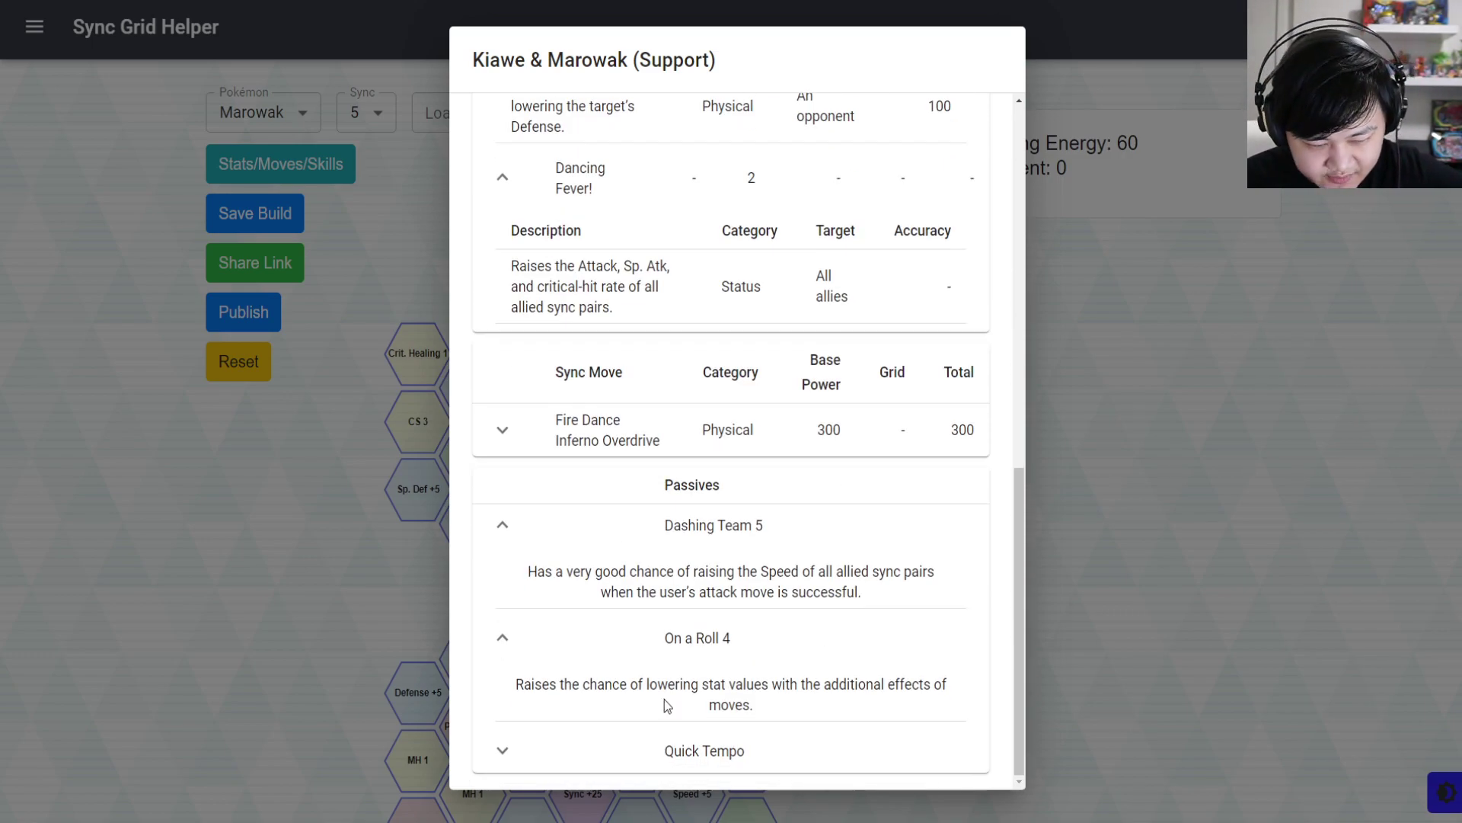
Expand the Quick Tempo passive description and read it.
{"action": "left_click", "coordinate": [502, 750]}
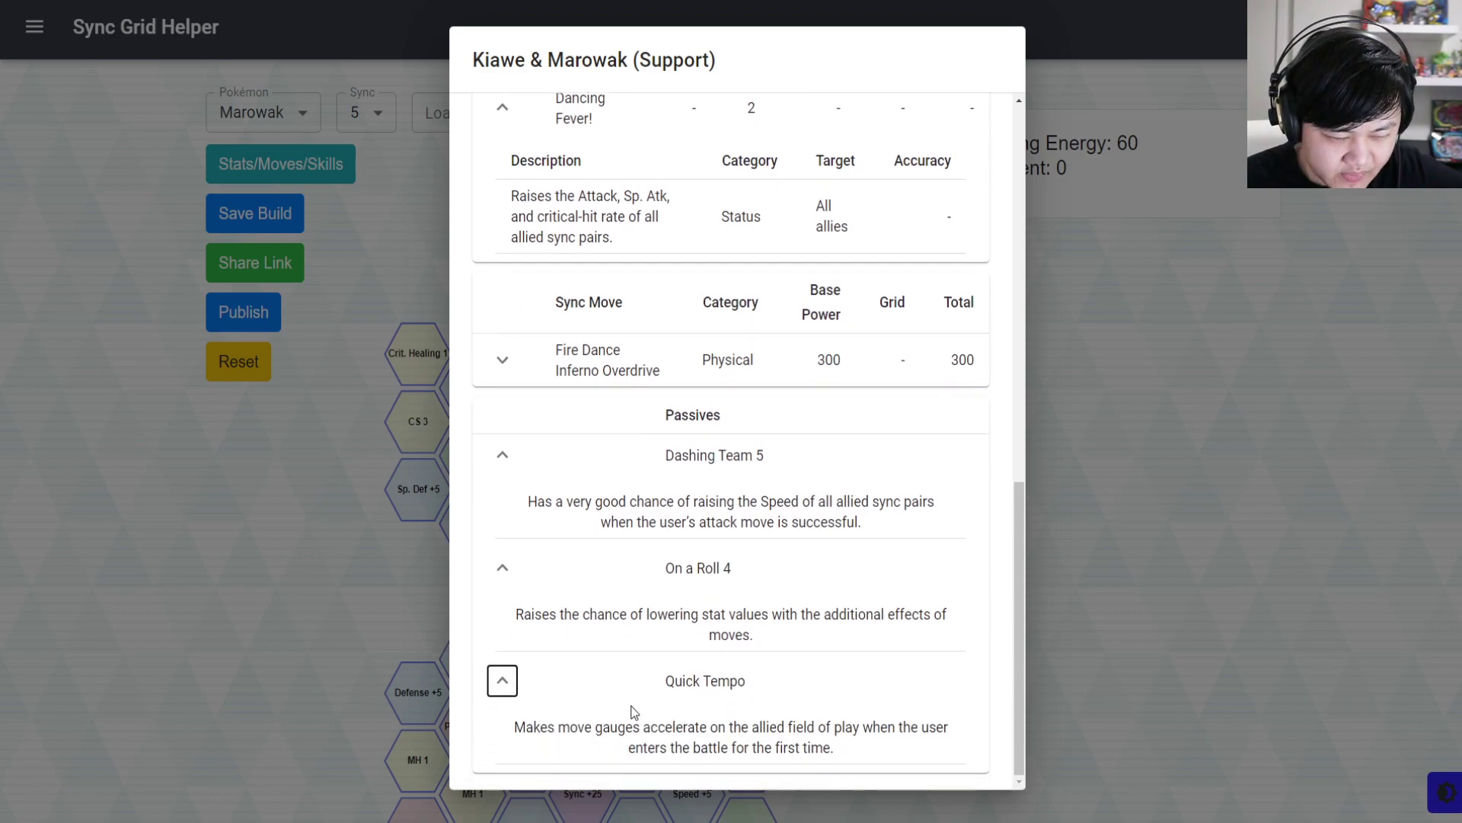
{"action": "left_click_drag", "start_coordinate": [514, 727], "coordinate": [901, 756]}
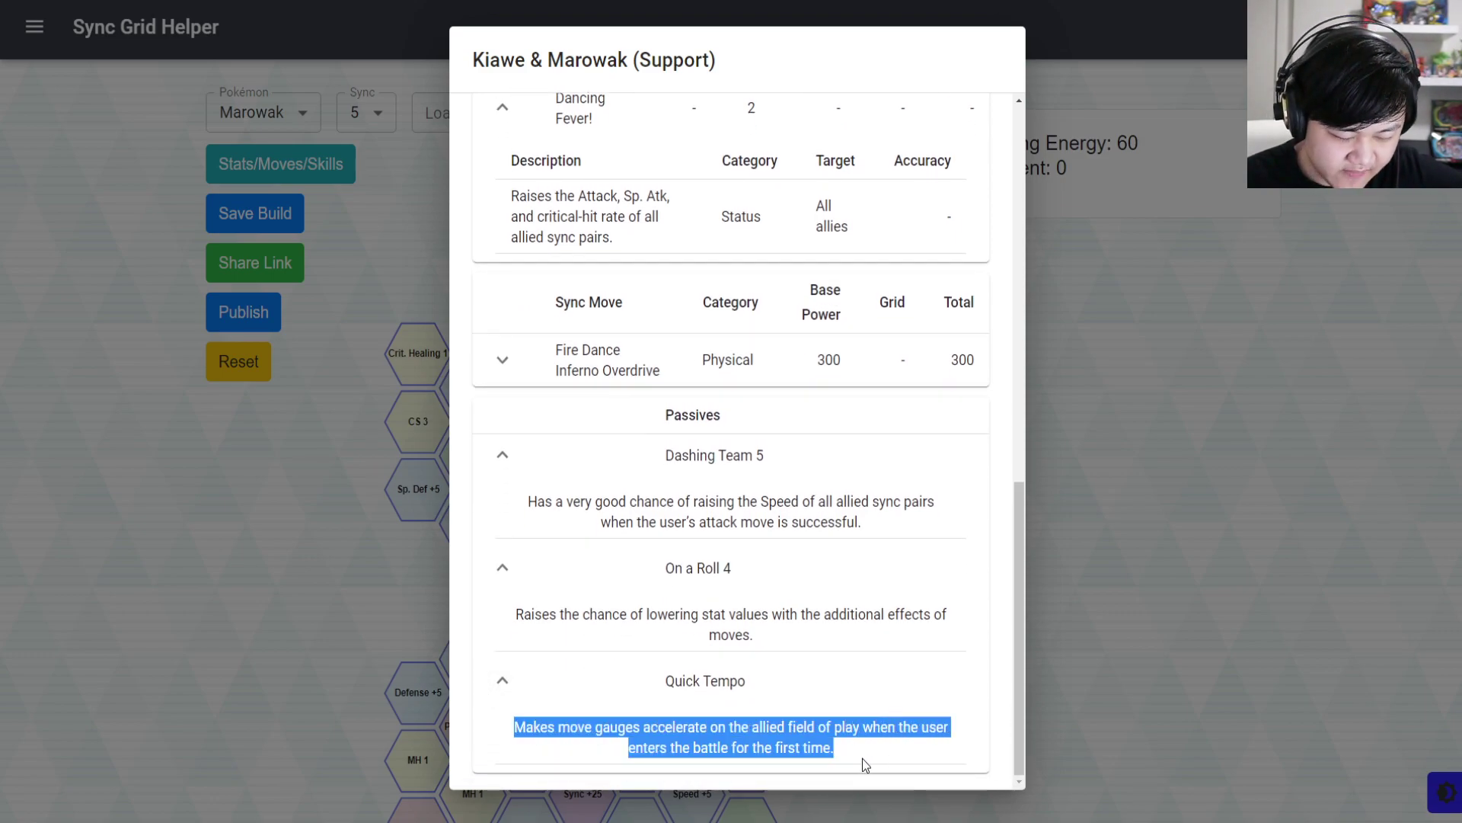
{"action": "left_click", "coordinate": [862, 757]}
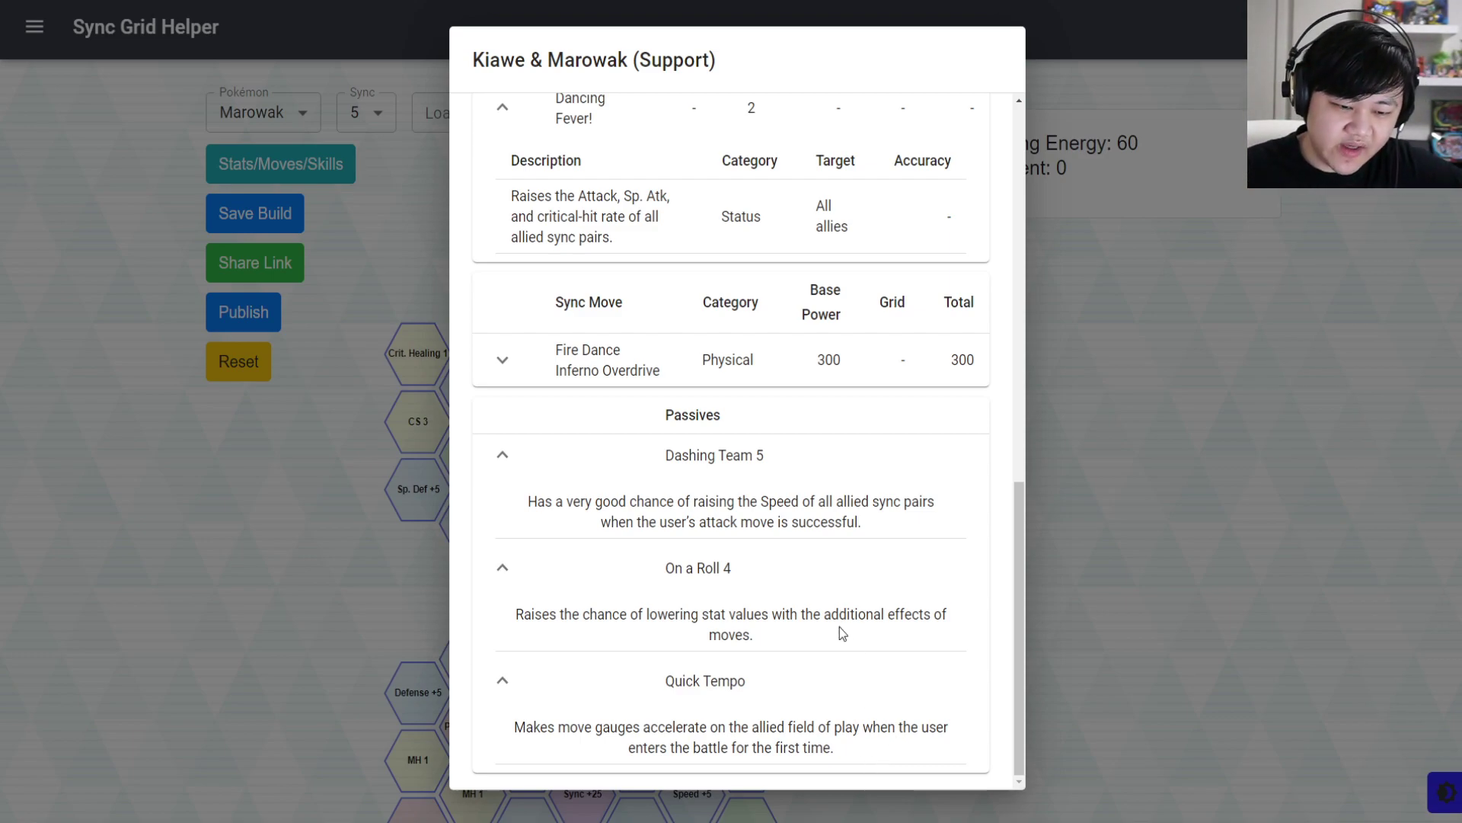
{"action": "left_click_drag", "start_coordinate": [853, 744], "coordinate": [514, 726]}
{"action": "left_click", "coordinate": [798, 518]}
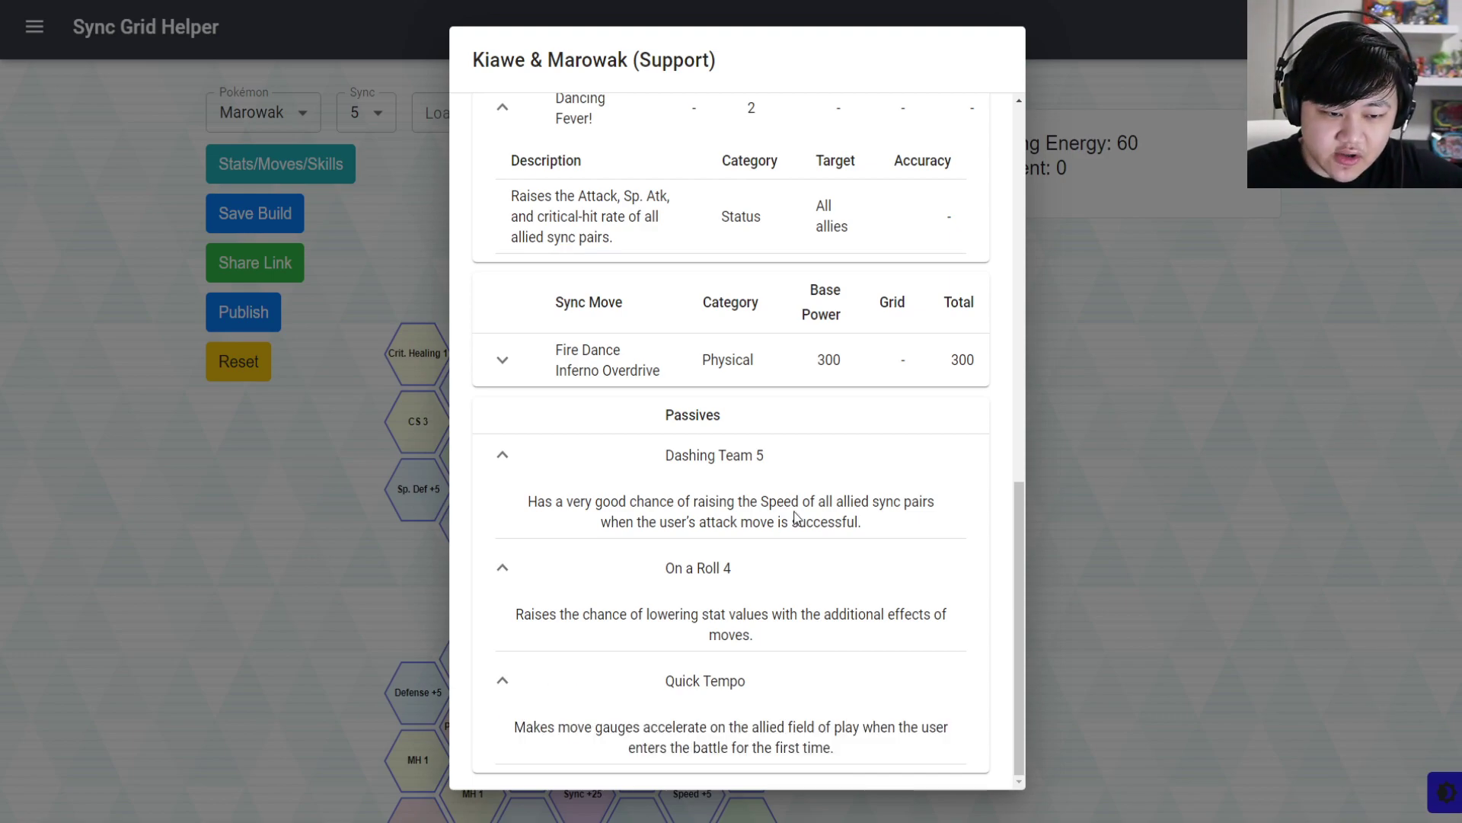
Reread the passive descriptions, then close the Kiawe & Marowak details dialog.
{"action": "left_click_drag", "start_coordinate": [514, 502], "coordinate": [906, 528]}
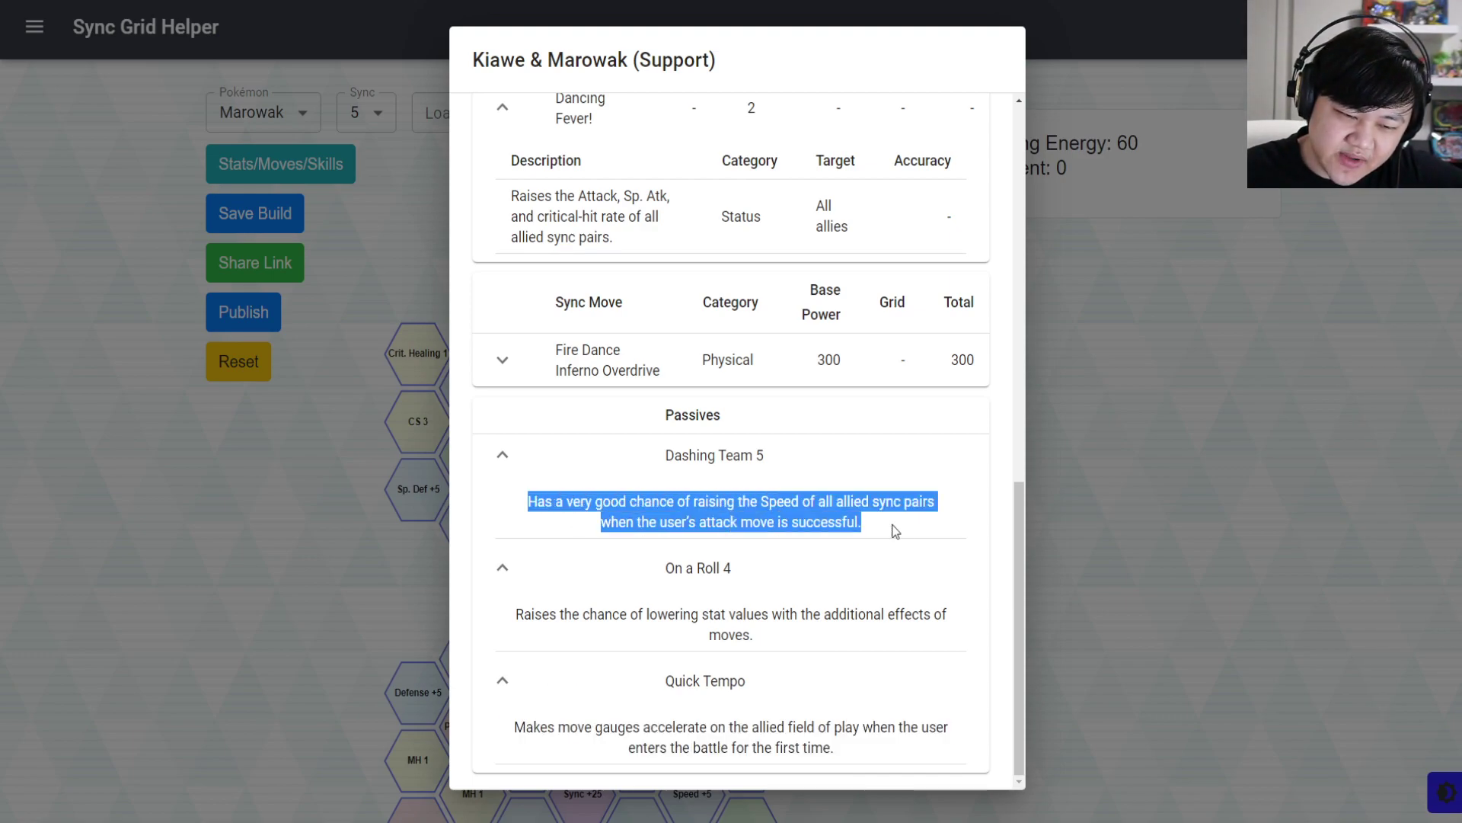
{"action": "left_click", "coordinate": [921, 529]}
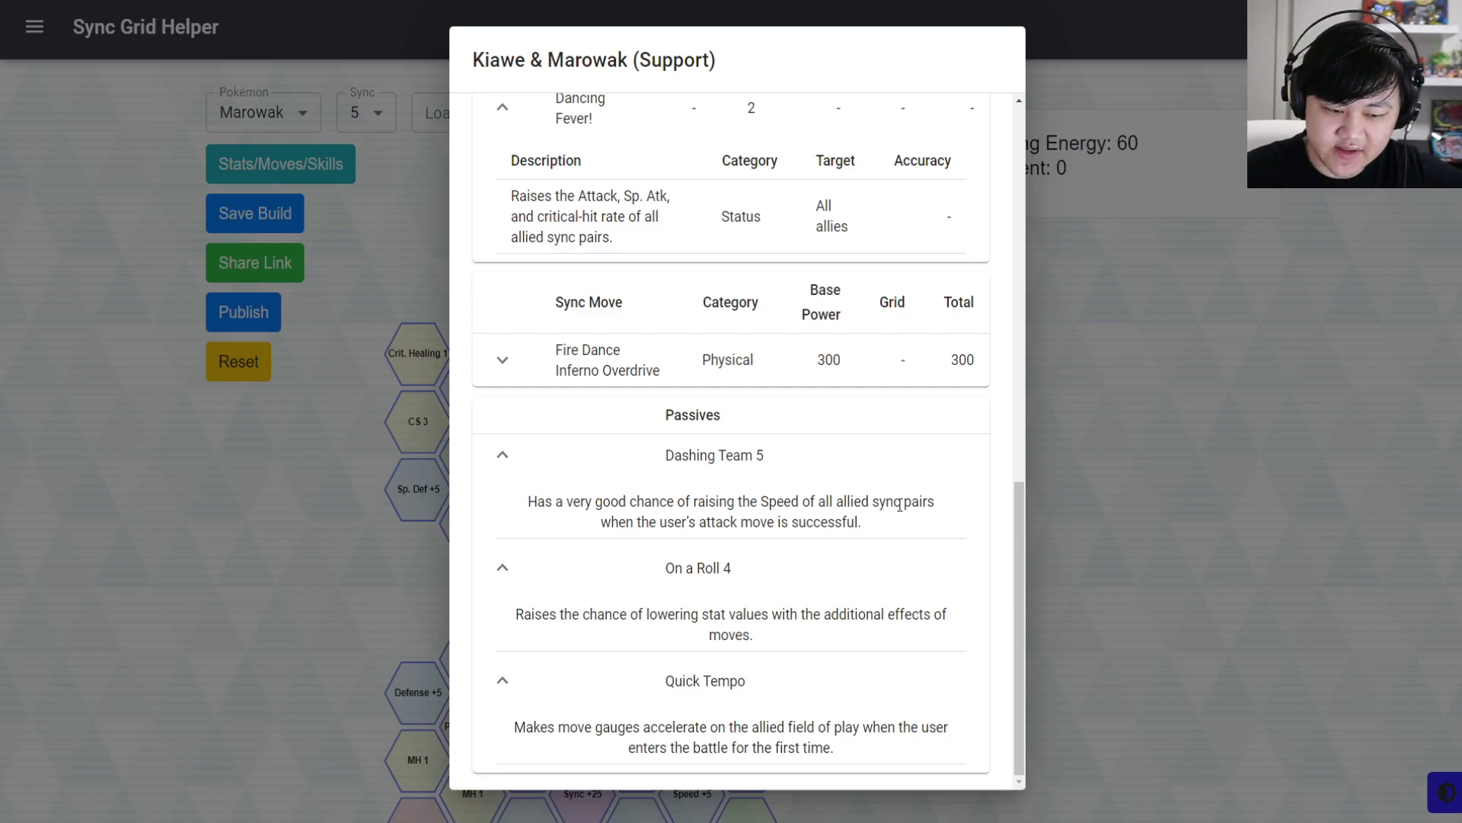
{"action": "left_click_drag", "start_coordinate": [868, 757], "coordinate": [819, 548]}
{"action": "left_click", "coordinate": [862, 601]}
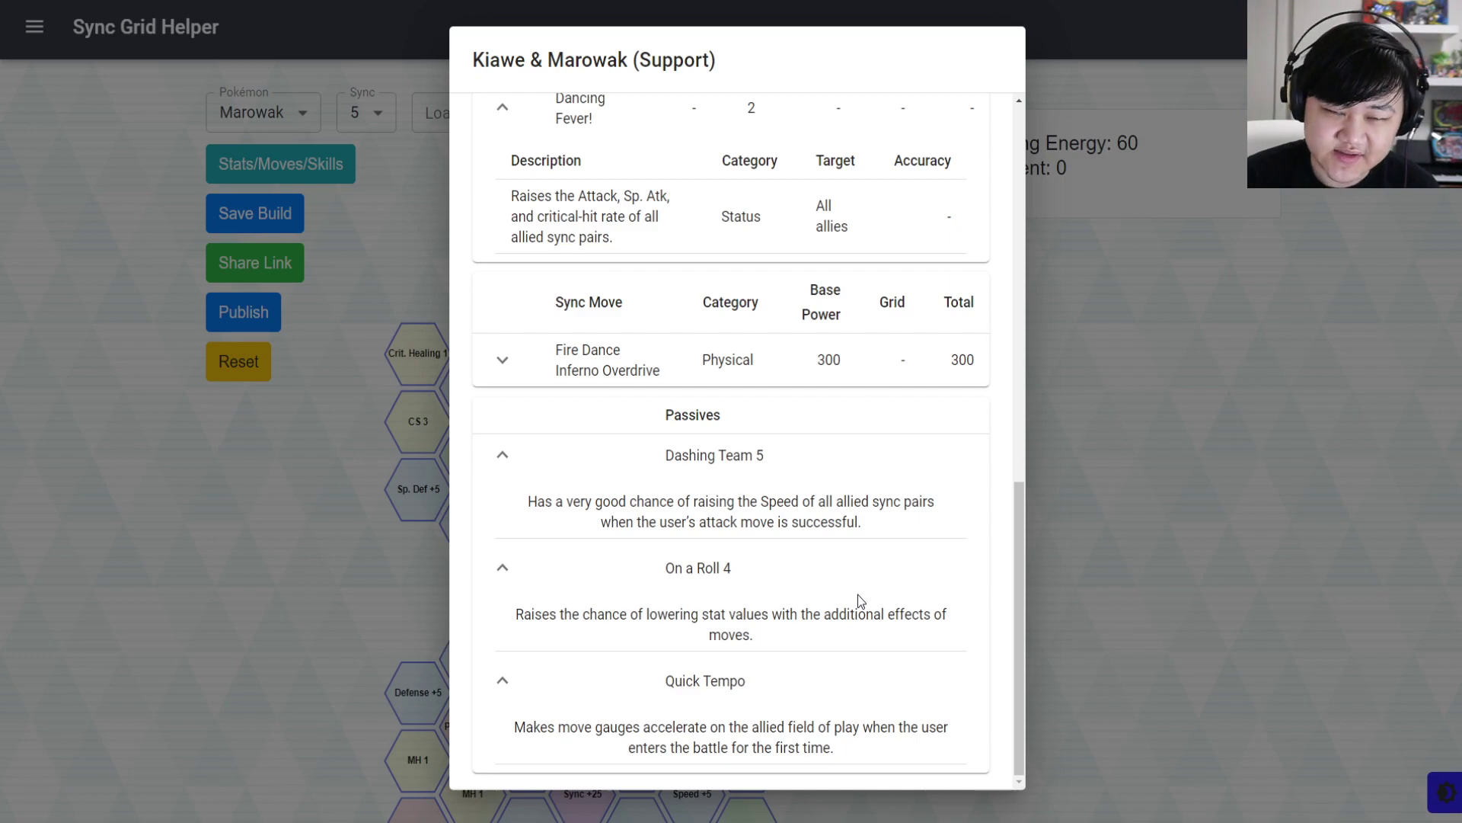
{"action": "left_click", "coordinate": [367, 504]}
{"action": "scroll", "coordinate": [492, 405], "scroll_direction": "down", "scroll_amount": 2}
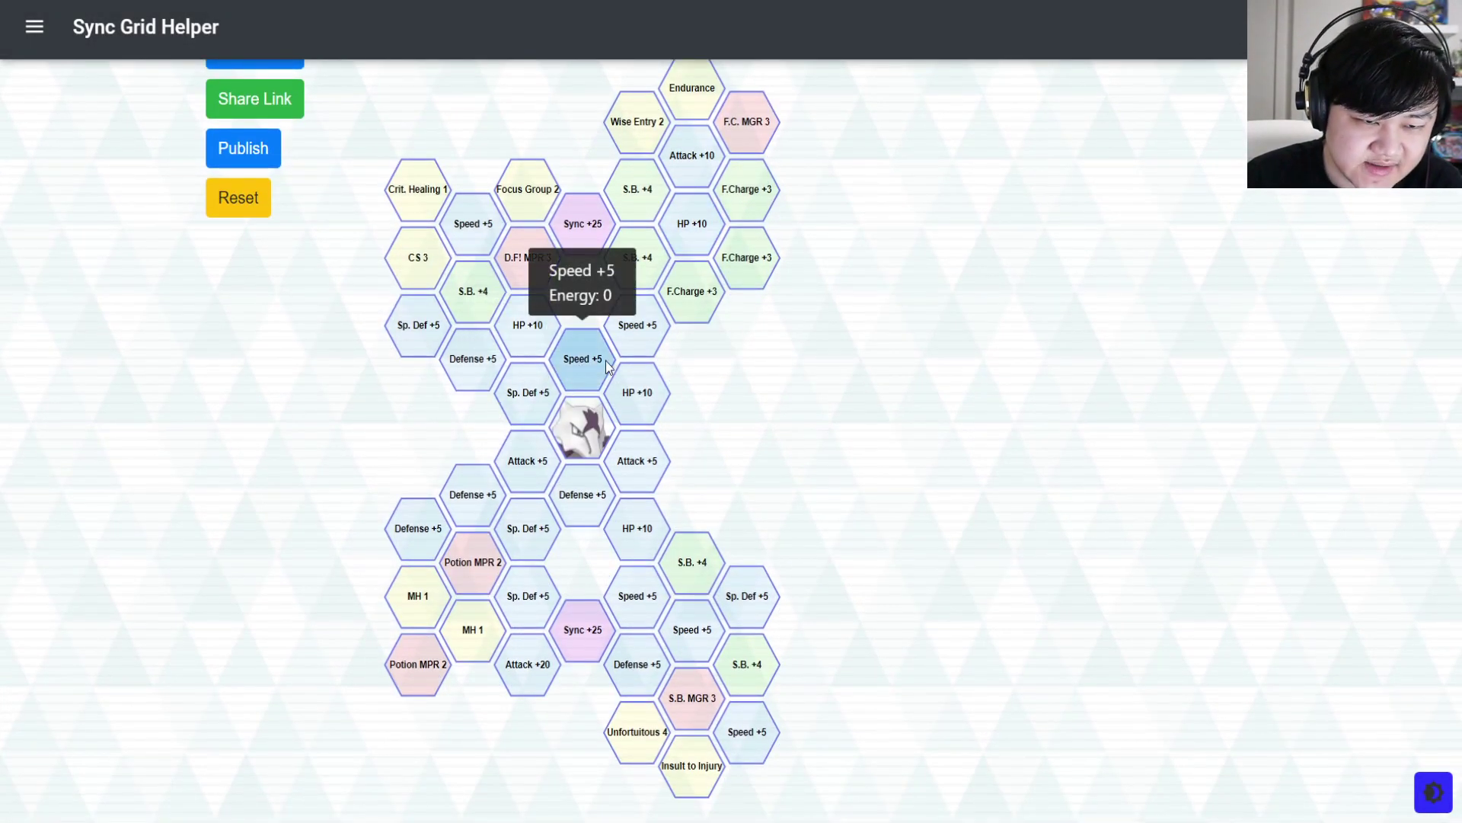
{"action": "scroll", "coordinate": [883, 339], "scroll_direction": "up", "scroll_amount": 2}
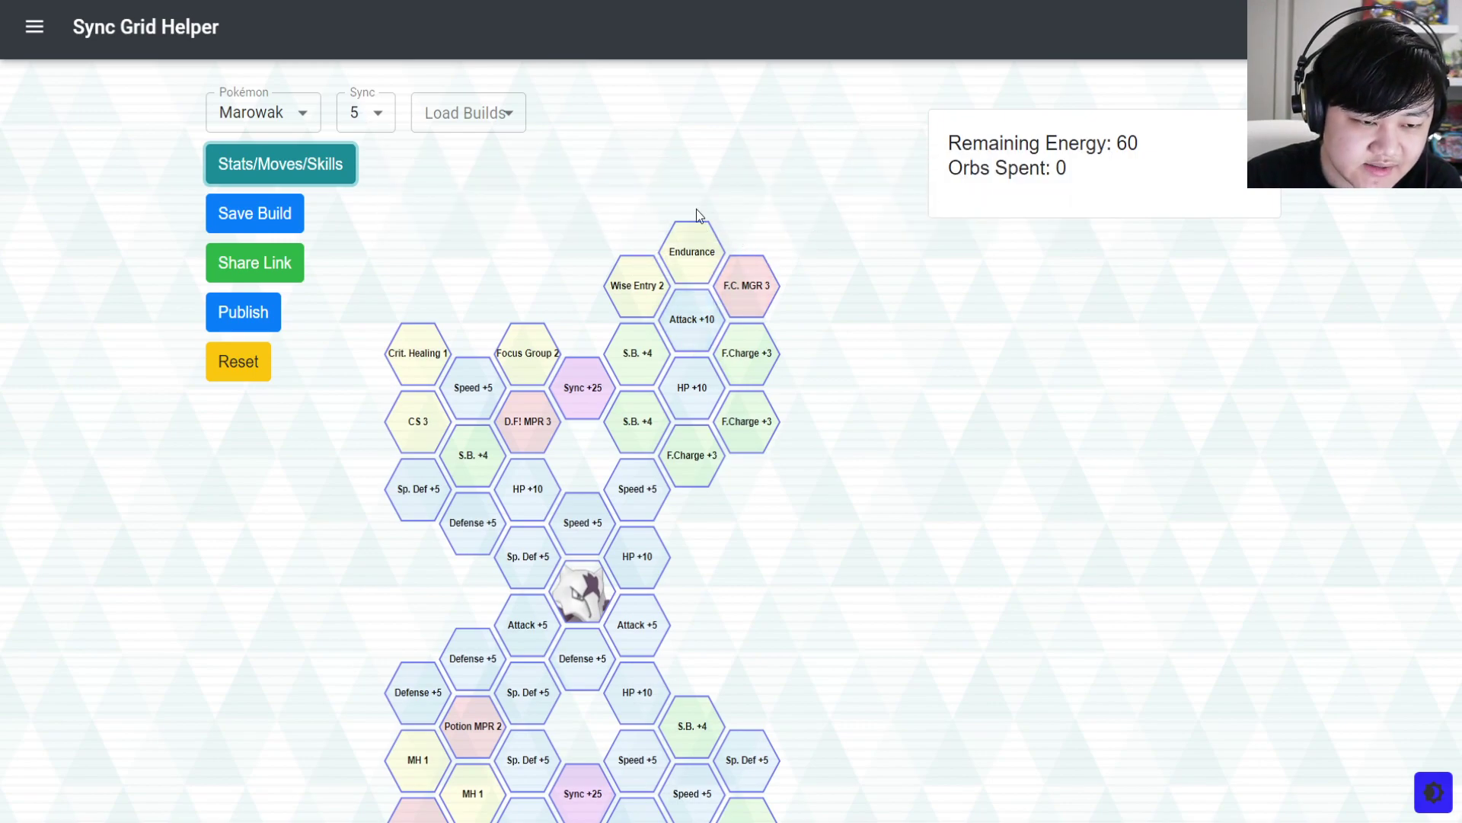
{"action": "mouse_move", "coordinate": [638, 287]}
{"action": "scroll", "coordinate": [640, 286], "scroll_direction": "down", "scroll_amount": 1}
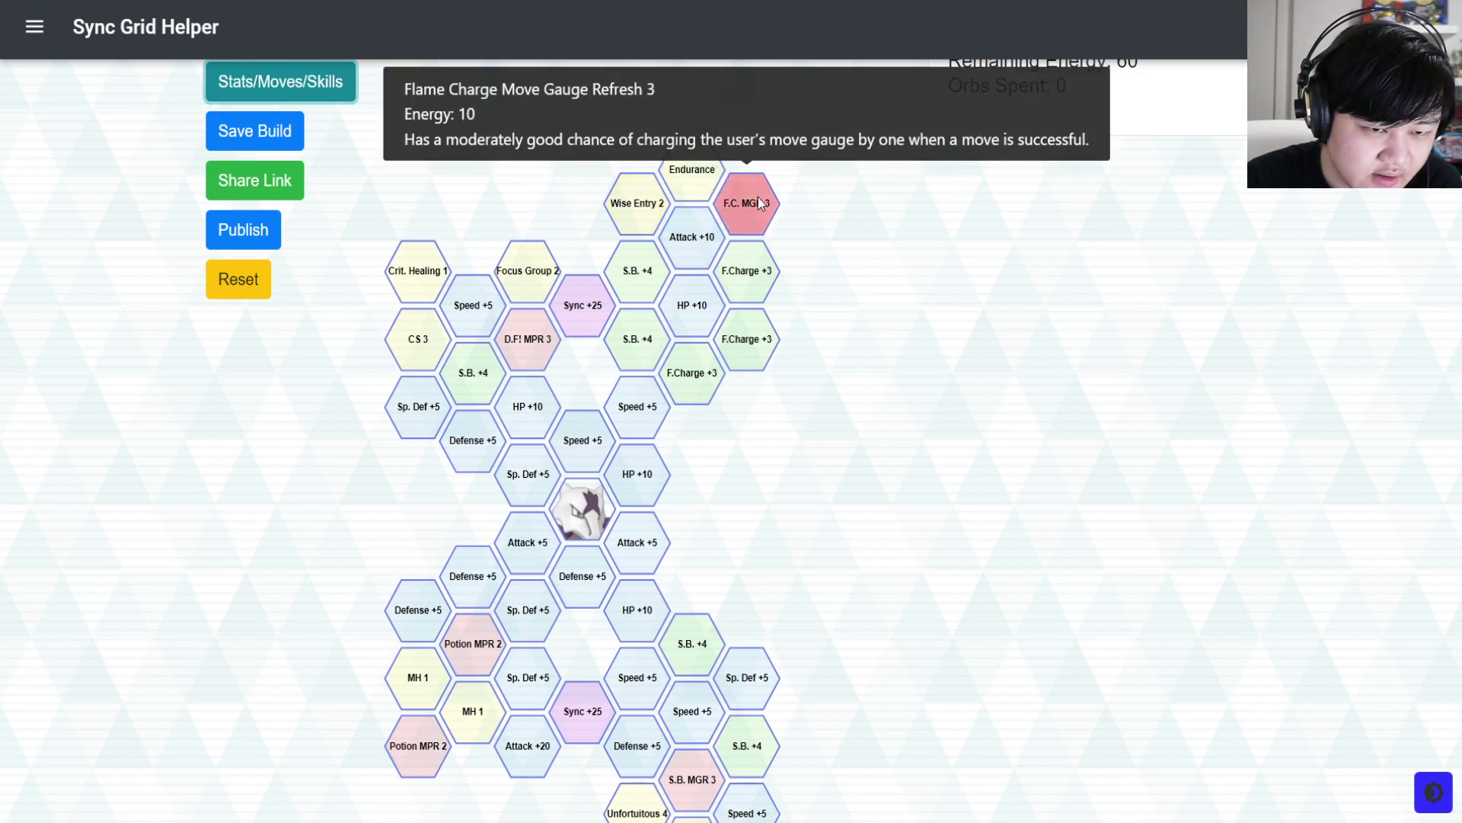
{"action": "mouse_move", "coordinate": [539, 342]}
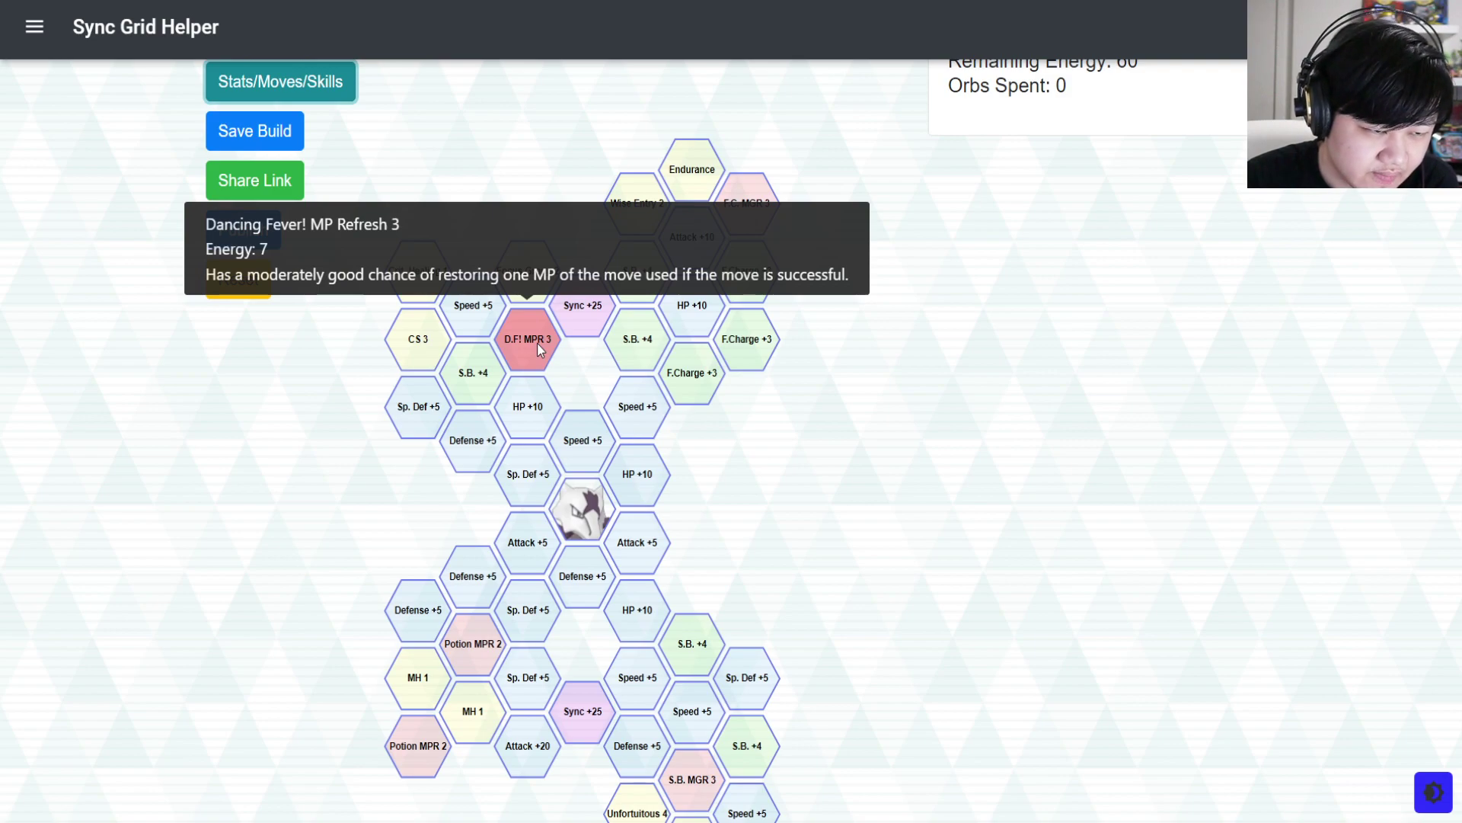
{"action": "mouse_move", "coordinate": [442, 278]}
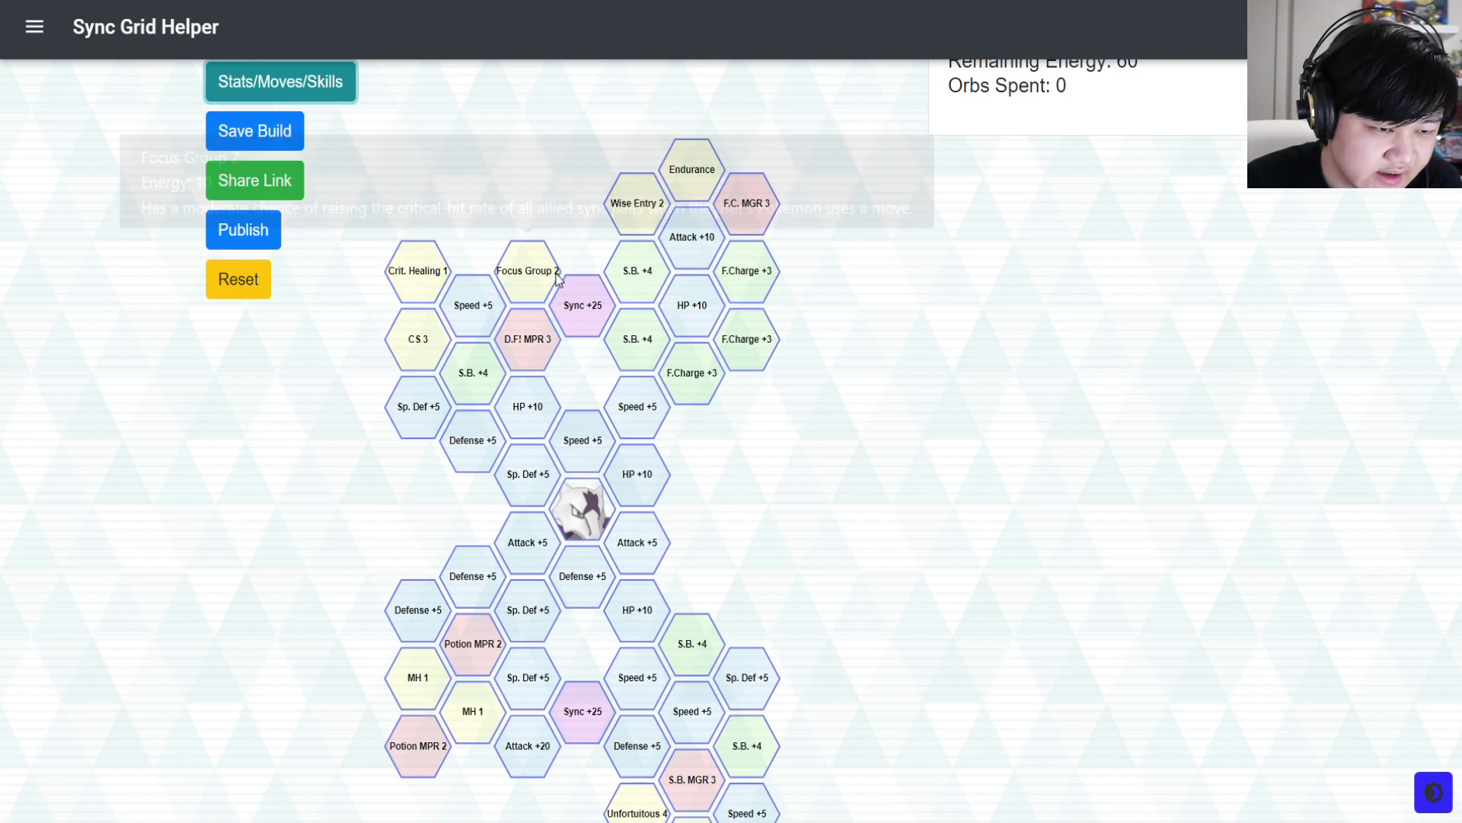
{"action": "mouse_move", "coordinate": [549, 281]}
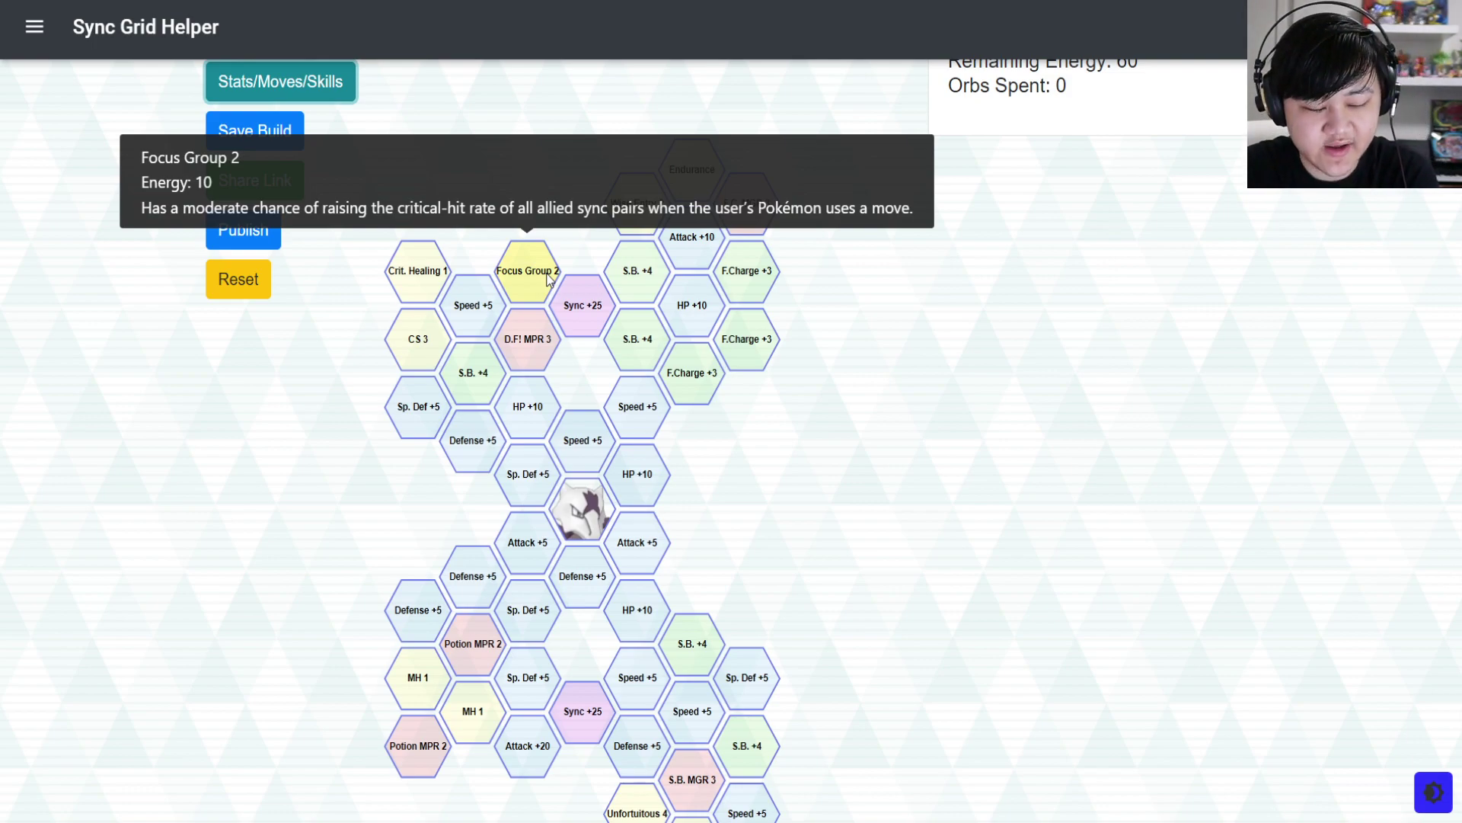
{"action": "scroll", "coordinate": [501, 259], "scroll_direction": "up", "scroll_amount": 2}
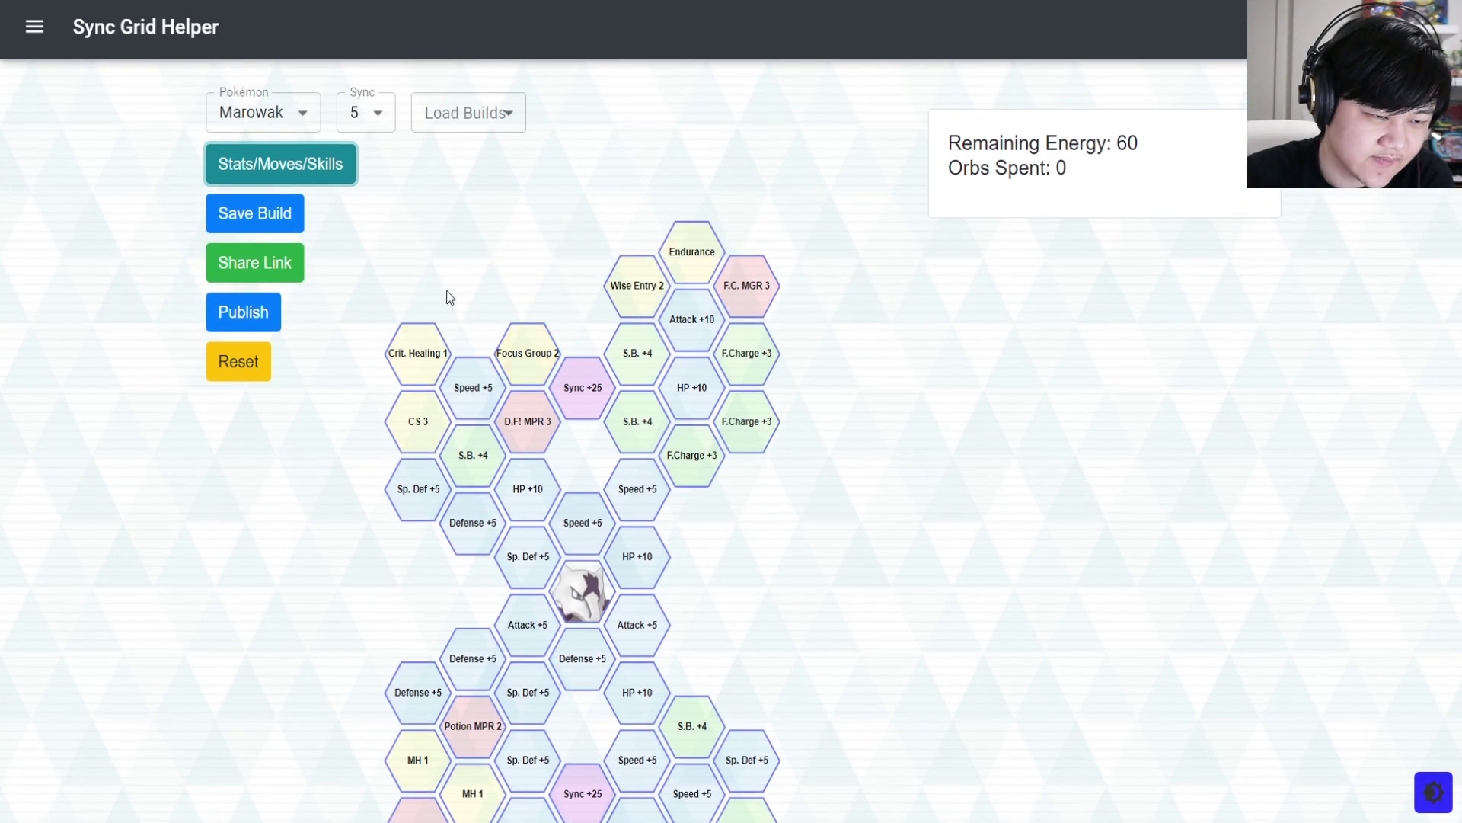
{"action": "mouse_move", "coordinate": [424, 360]}
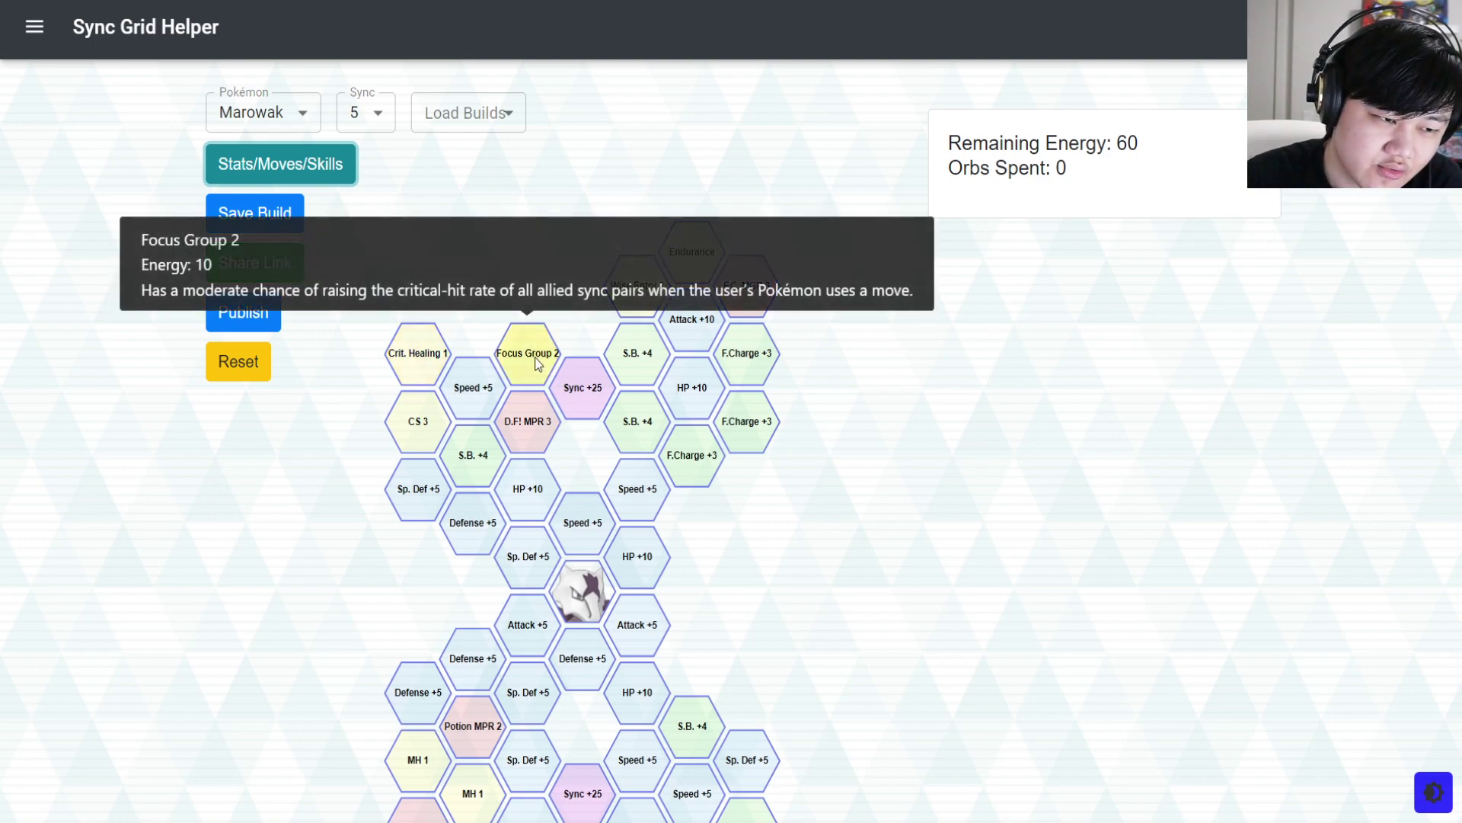
In the stats overview, expand Dashing Team 5 and Shadow Bone, then return to the grid.
{"action": "left_click", "coordinate": [353, 179]}
{"action": "scroll", "coordinate": [620, 392], "scroll_direction": "down", "scroll_amount": 3}
{"action": "left_click", "coordinate": [501, 661]}
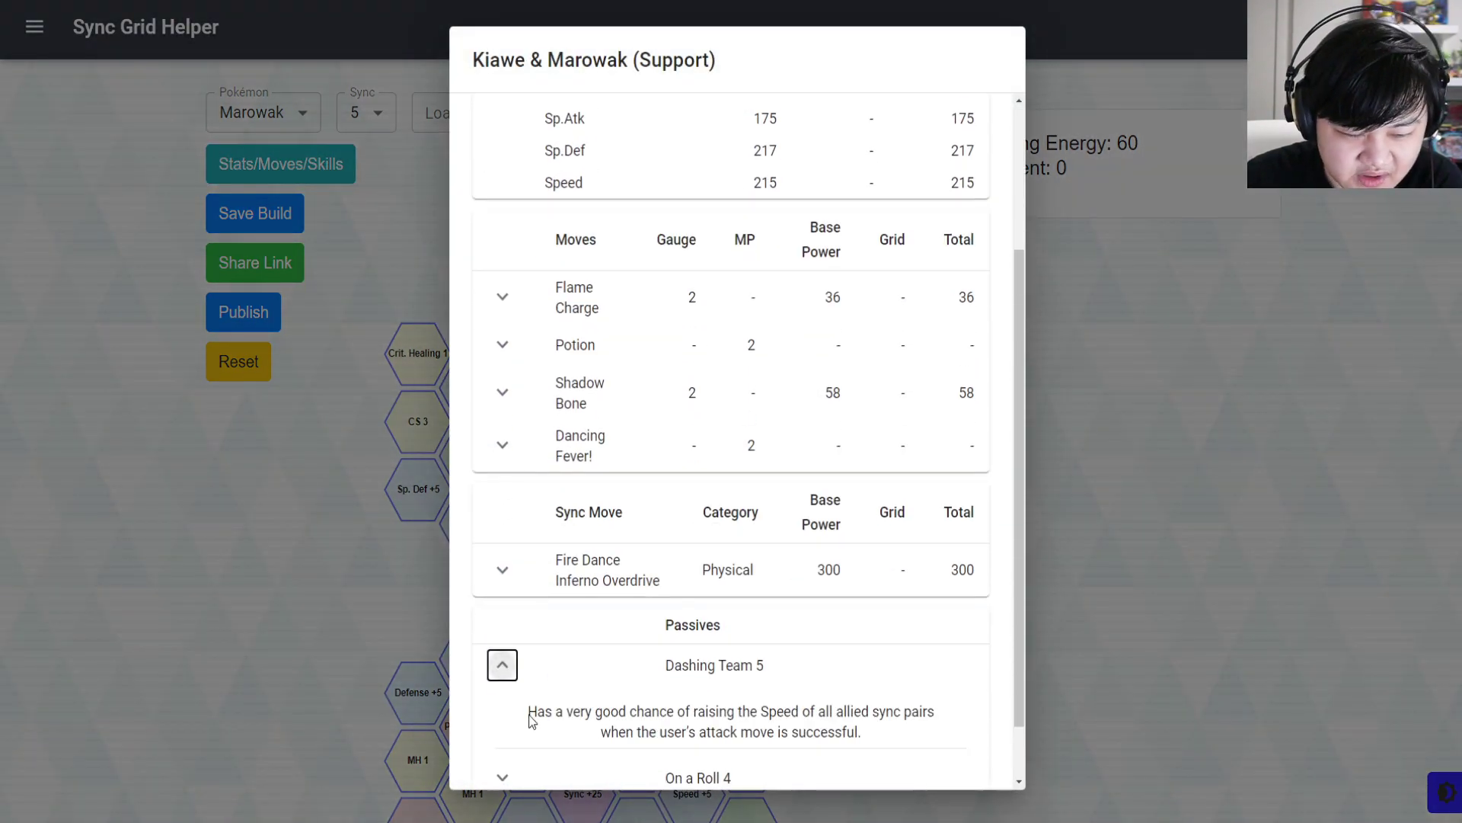
{"action": "scroll", "coordinate": [515, 712], "scroll_direction": "down", "scroll_amount": 1}
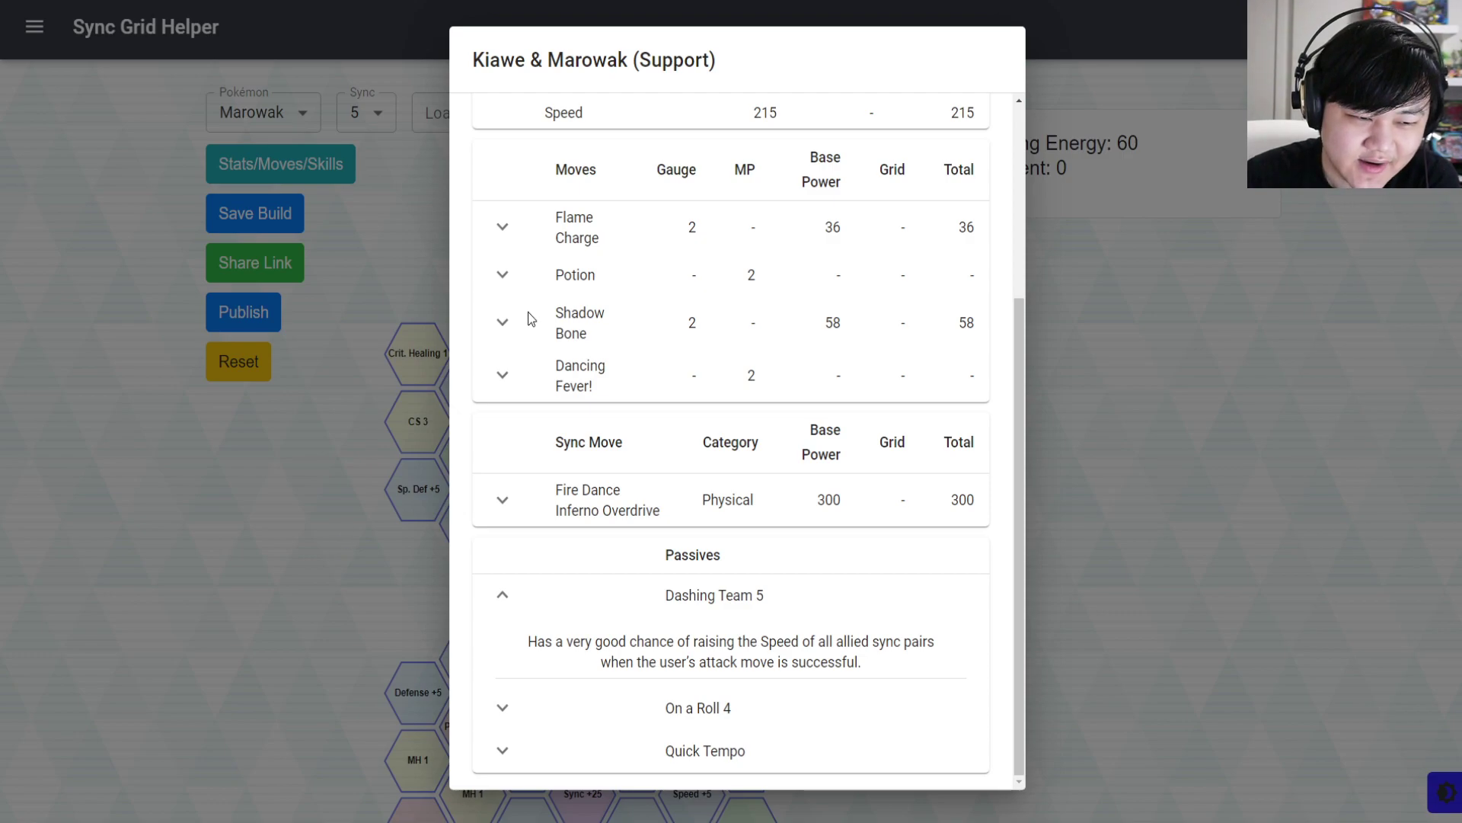
{"action": "left_click", "coordinate": [502, 321]}
{"action": "left_click", "coordinate": [416, 624]}
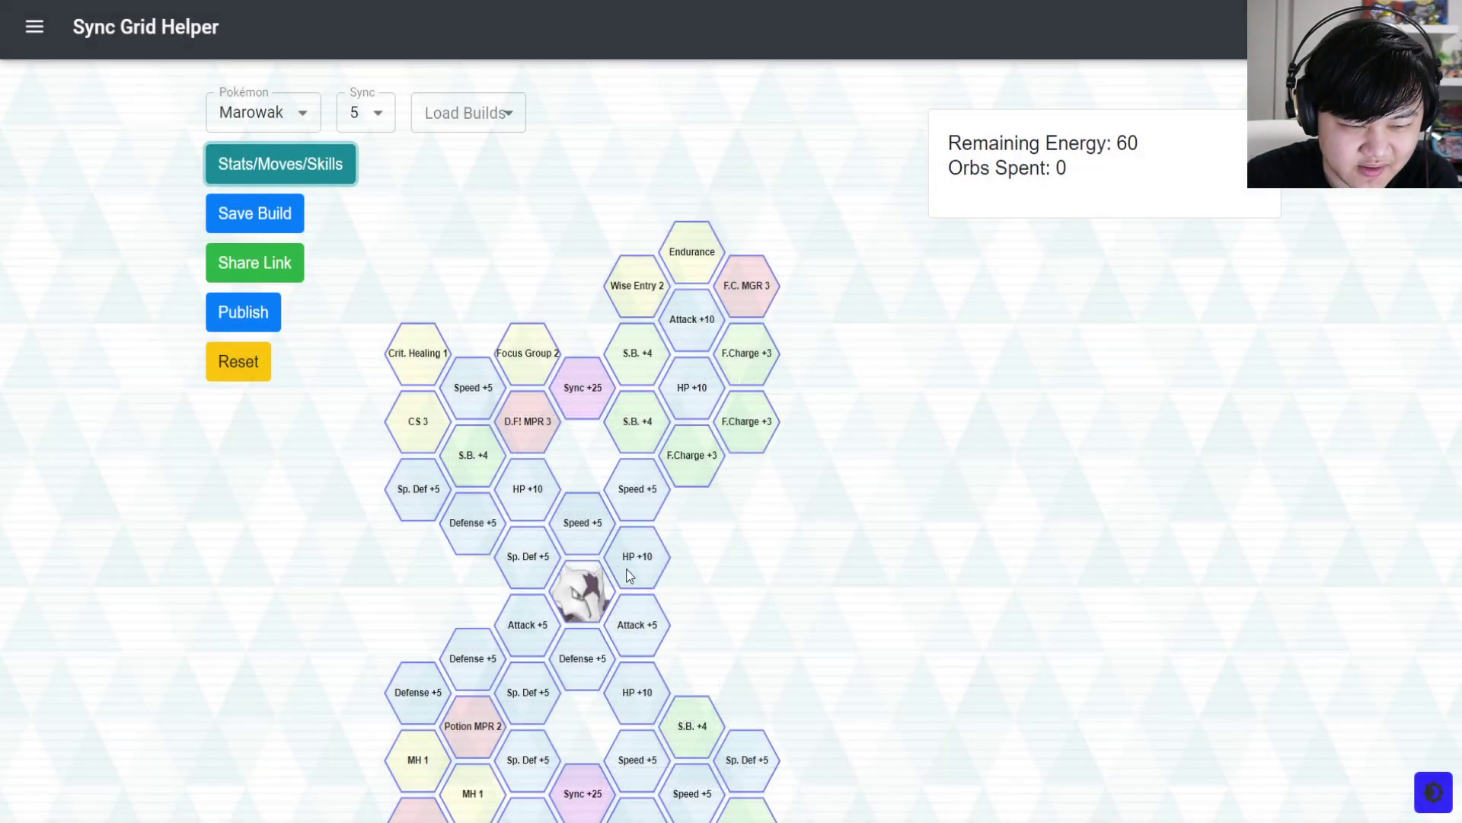
Select both Potion MPR 2 tiles and both MH 1 tiles, leaving 26 energy.
{"action": "scroll", "coordinate": [640, 563], "scroll_direction": "down", "scroll_amount": 2}
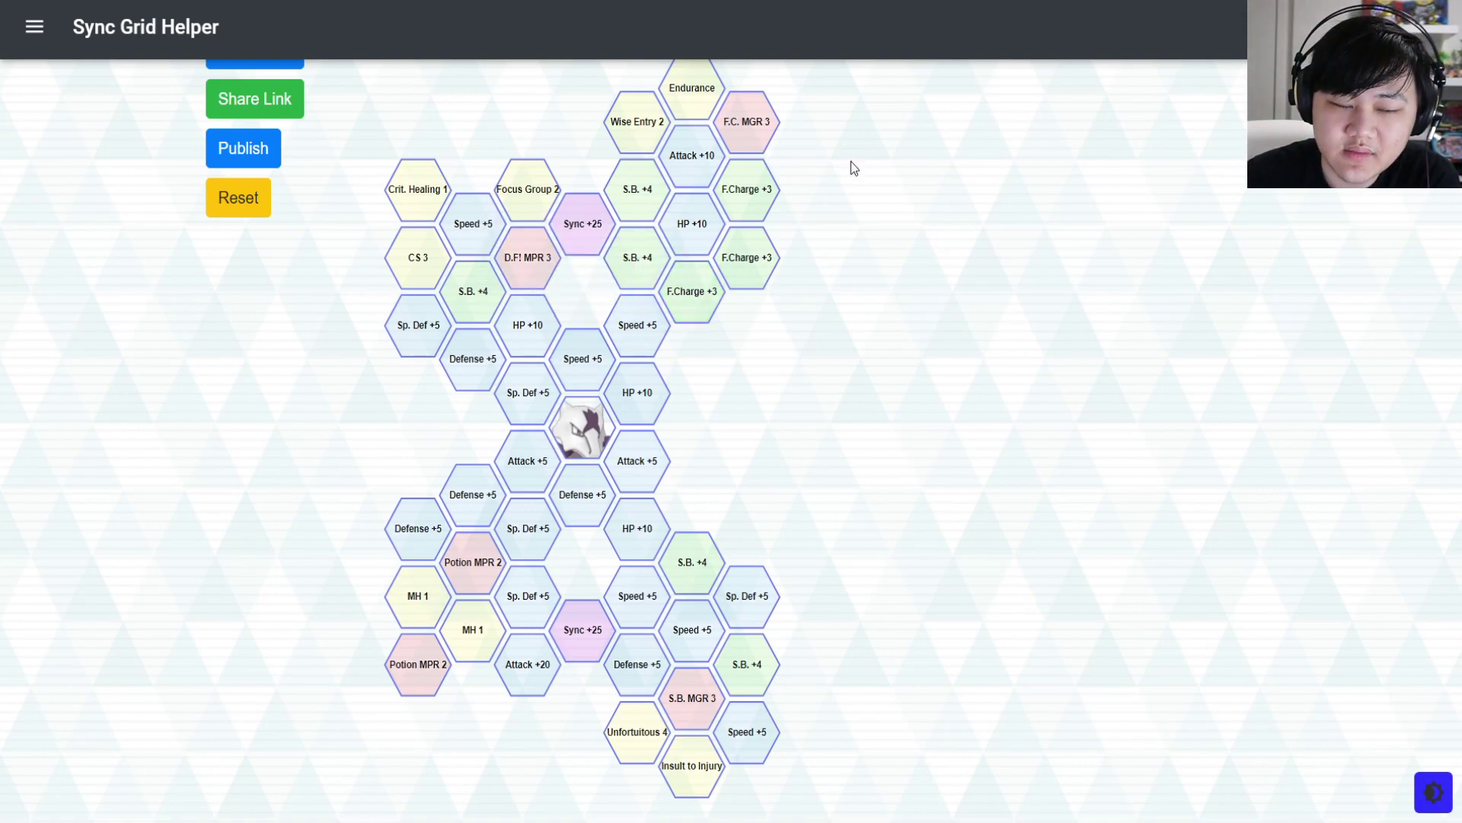
{"action": "left_click", "coordinate": [448, 577]}
{"action": "left_click", "coordinate": [408, 681]}
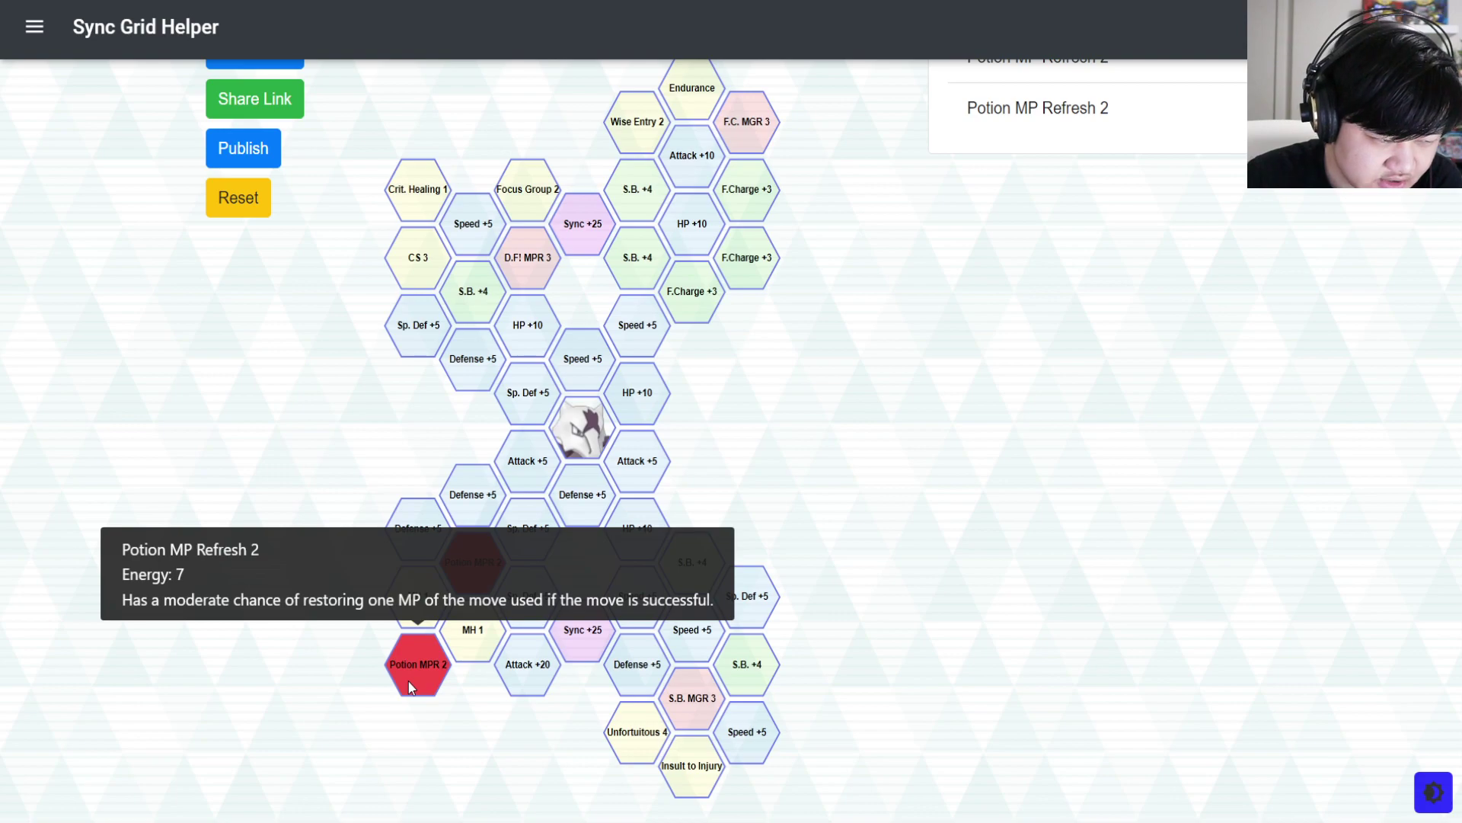
{"action": "left_click", "coordinate": [417, 597]}
{"action": "left_click", "coordinate": [470, 623]}
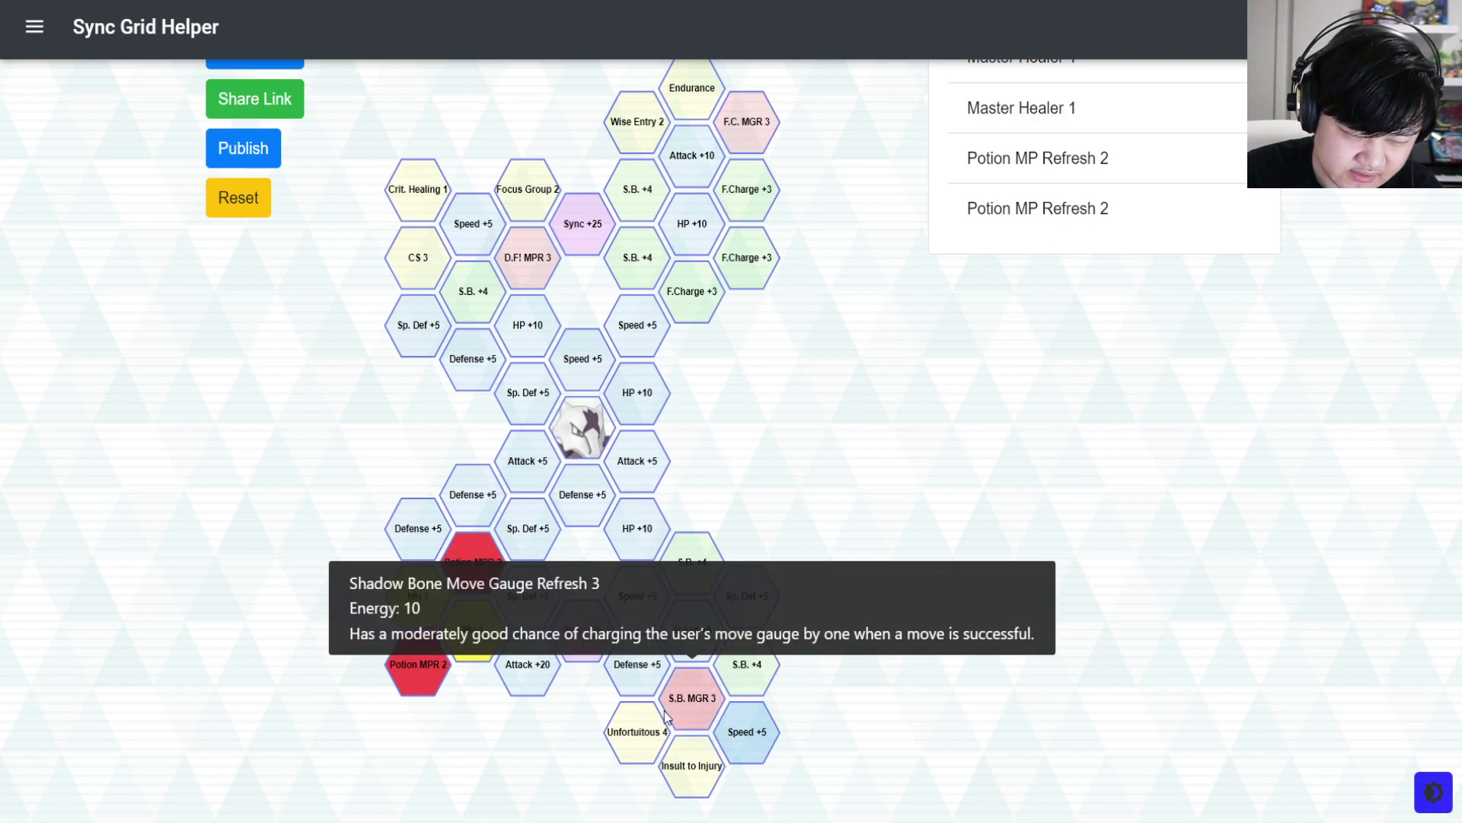
{"action": "scroll", "coordinate": [654, 432], "scroll_direction": "up", "scroll_amount": 1}
{"action": "scroll", "coordinate": [653, 433], "scroll_direction": "up", "scroll_amount": 1}
Reopen the Kiawe & Marowak stats overview, then close it to show the grid.
{"action": "left_click", "coordinate": [335, 164]}
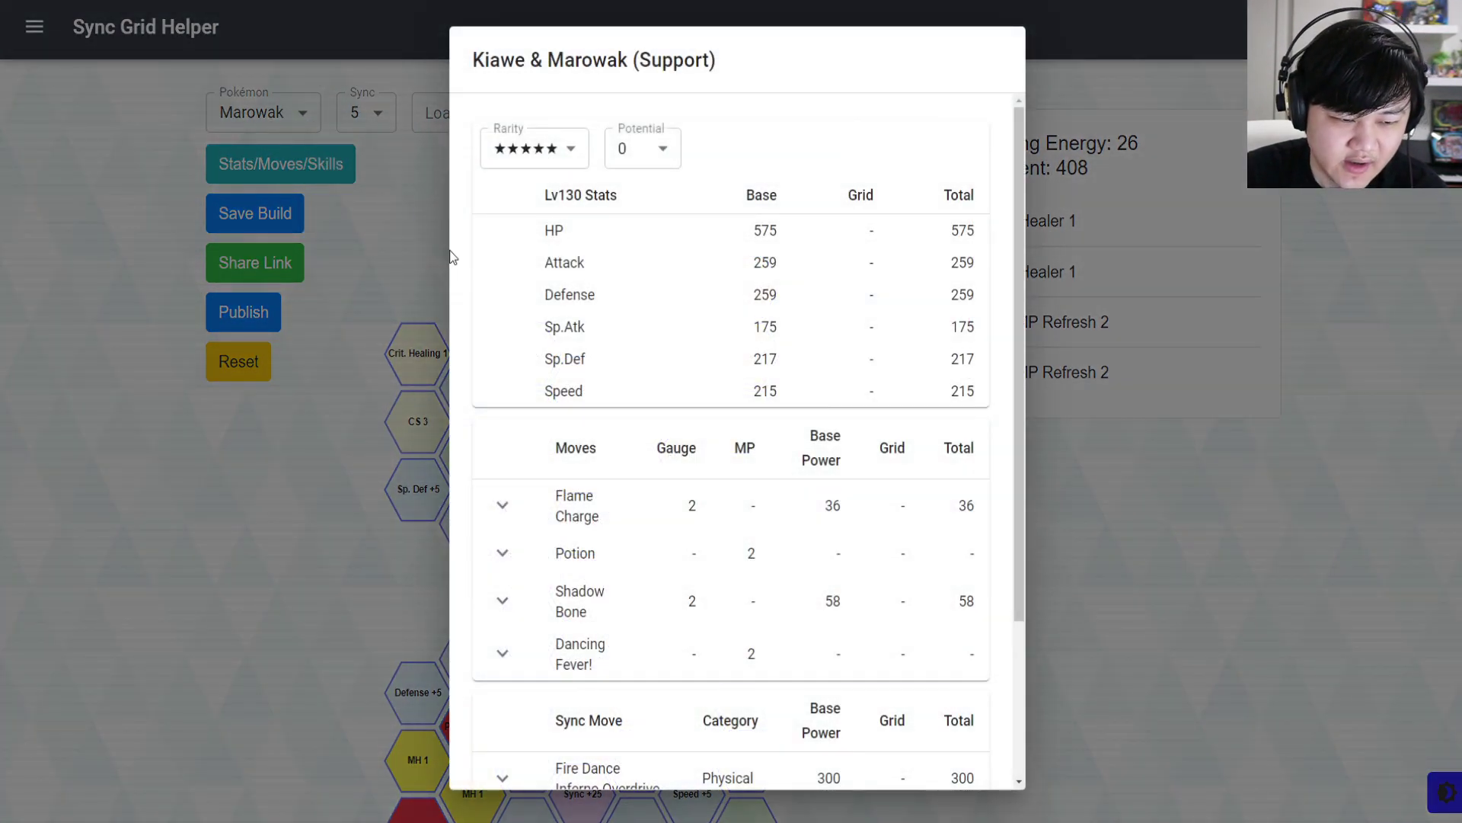
{"action": "left_click", "coordinate": [378, 470]}
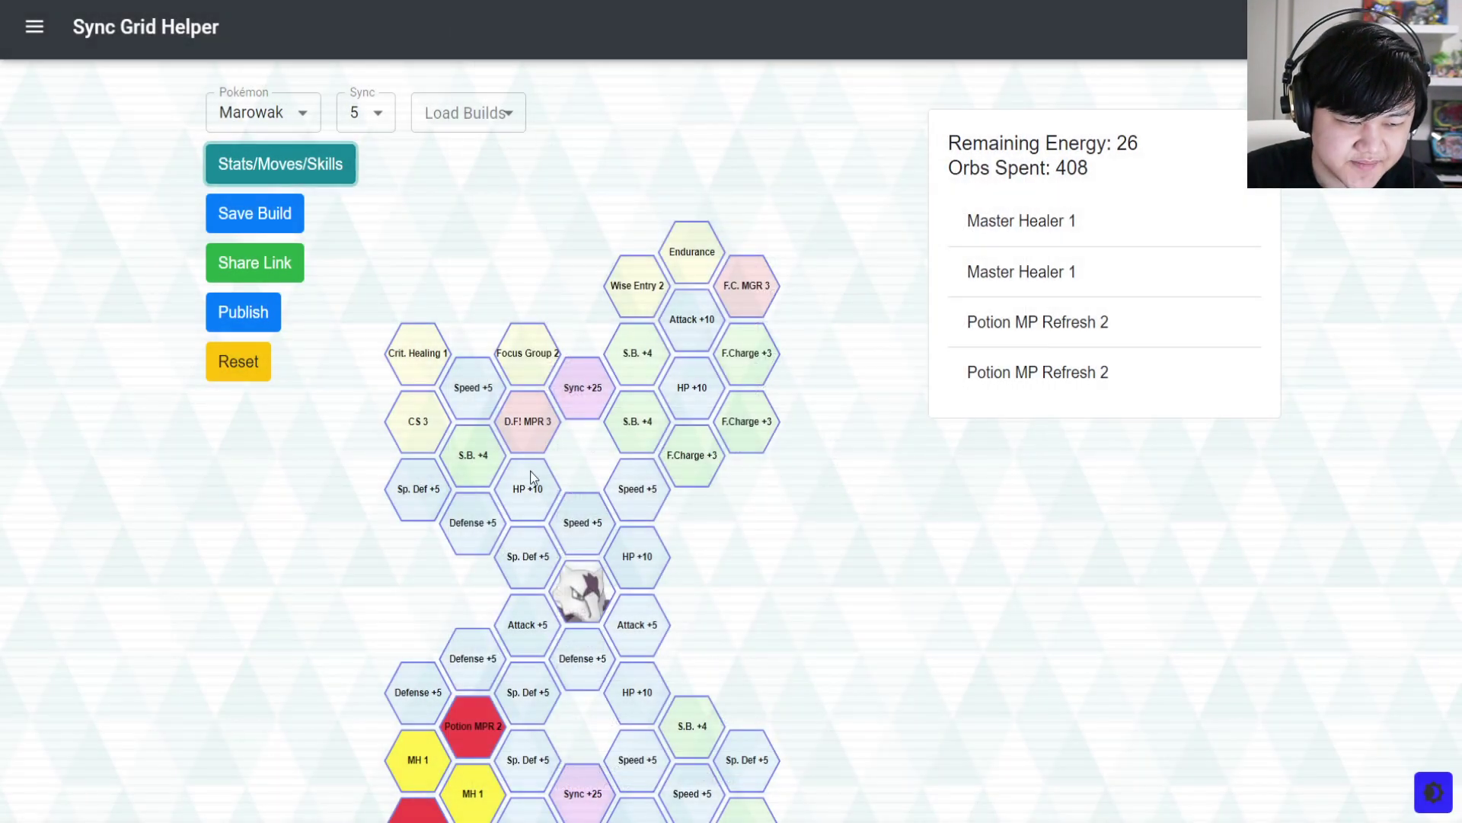
{"action": "scroll", "coordinate": [815, 362], "scroll_direction": "down", "scroll_amount": 2}
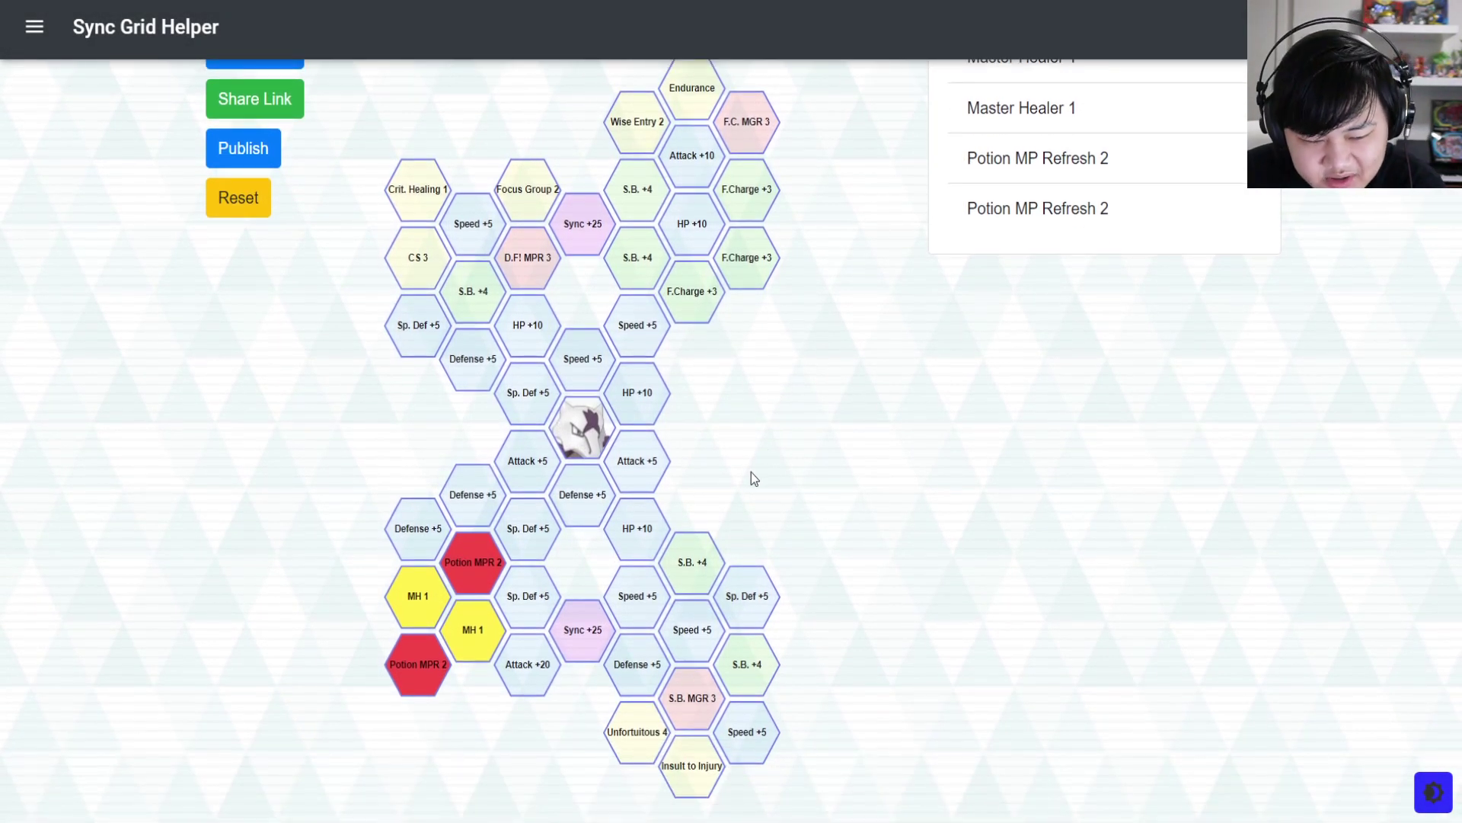
Check the S.B. MGR 3 and Unfortuitous 4 tile descriptions on the grid.
{"action": "left_click", "coordinate": [718, 695]}
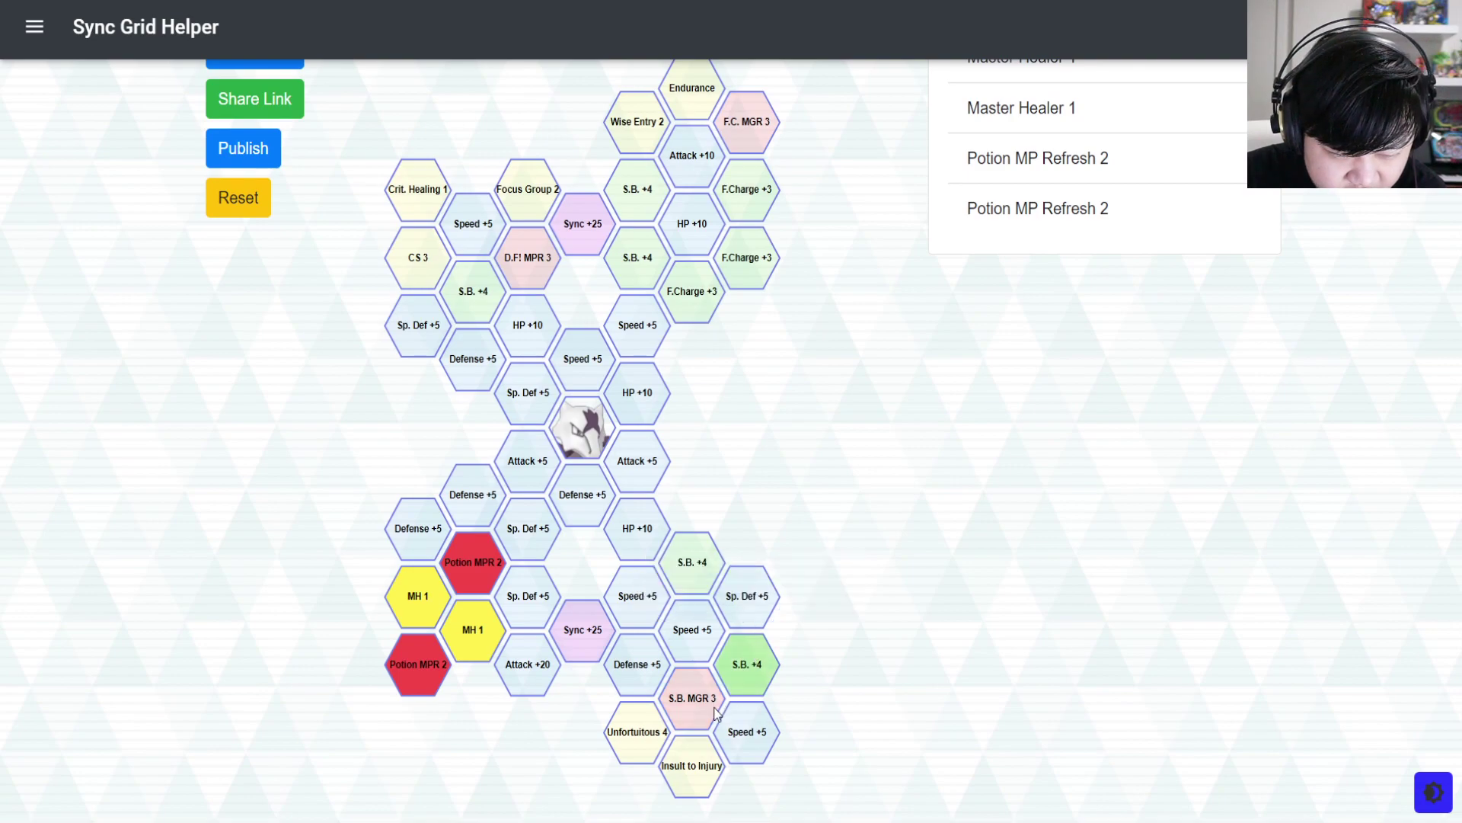
{"action": "left_click", "coordinate": [622, 729]}
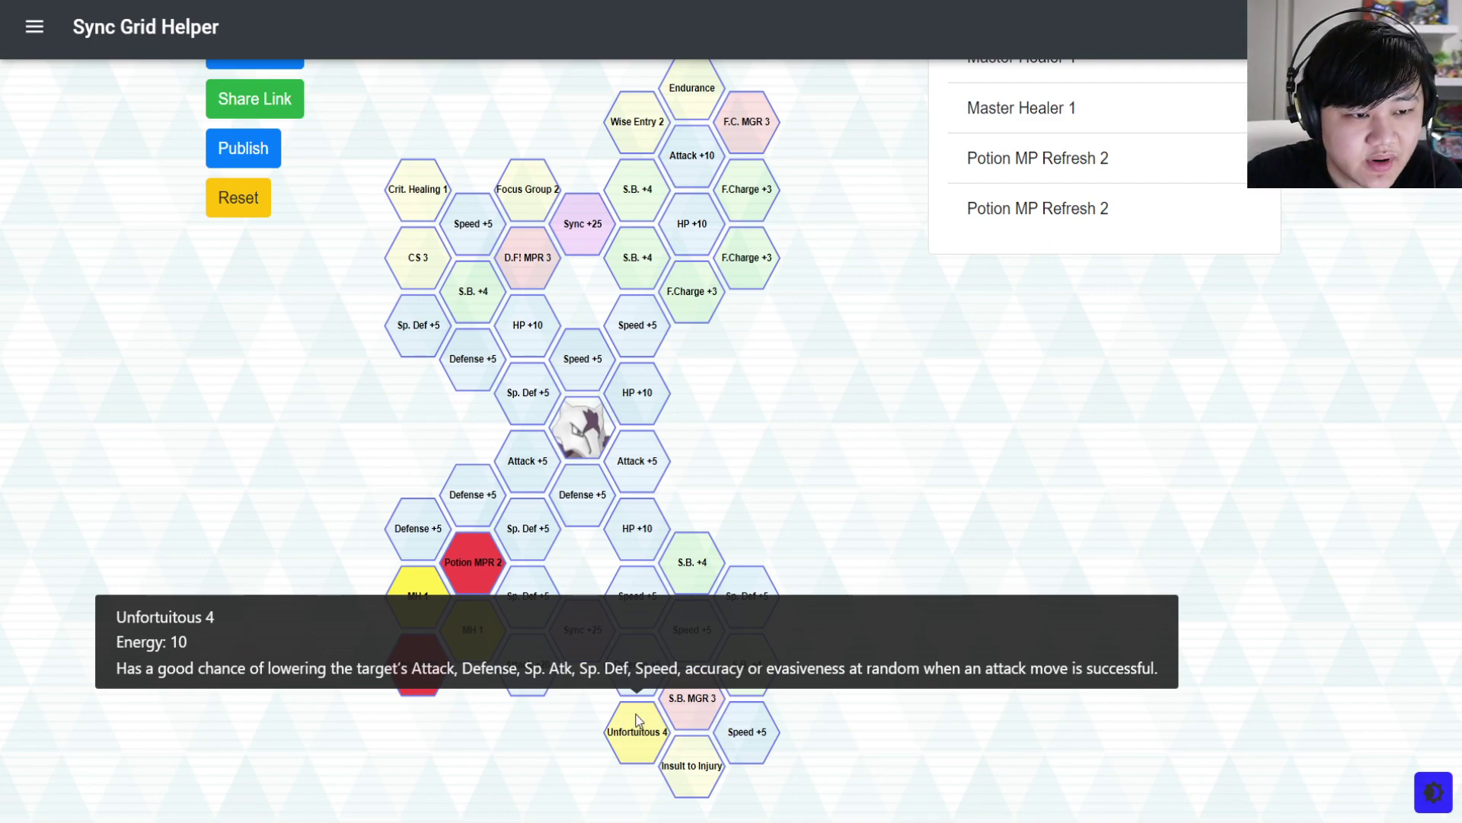
{"action": "scroll", "coordinate": [757, 581], "scroll_direction": "up", "scroll_amount": 1}
{"action": "scroll", "coordinate": [705, 623], "scroll_direction": "down", "scroll_amount": 1}
{"action": "mouse_move", "coordinate": [651, 727]}
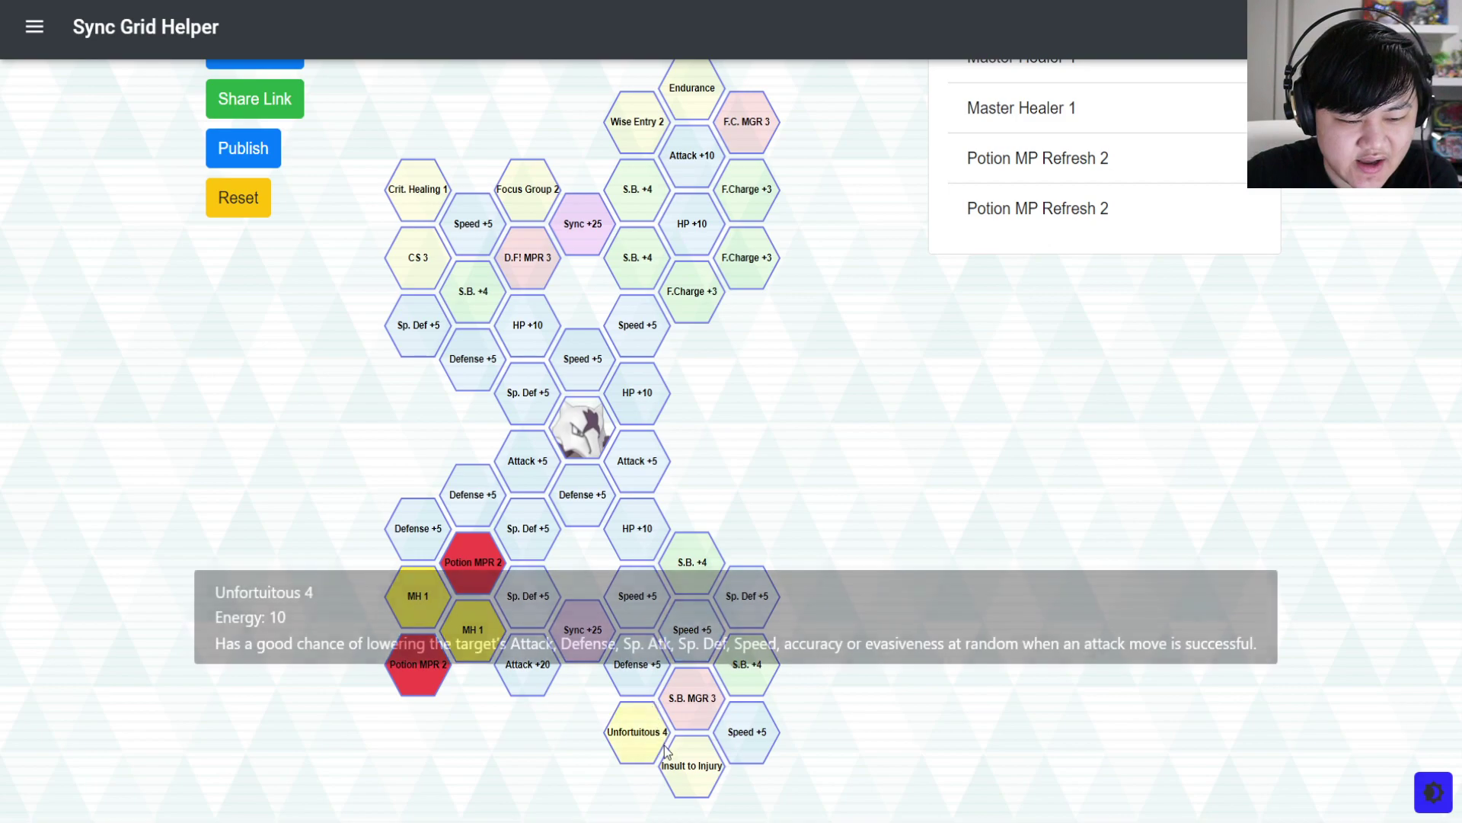
{"action": "scroll", "coordinate": [651, 720], "scroll_direction": "up", "scroll_amount": 1}
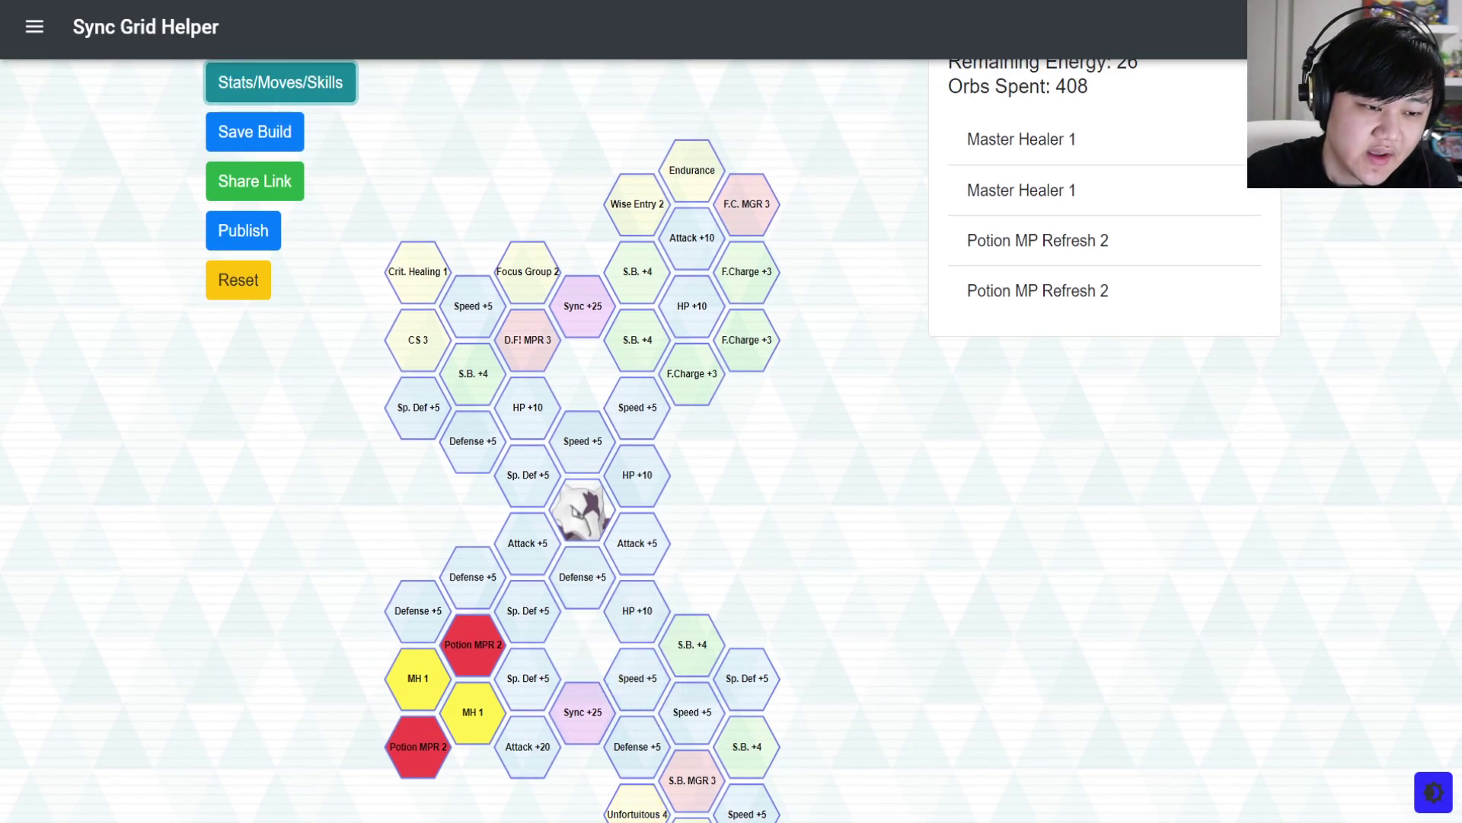
{"action": "left_click", "coordinate": [216, 815]}
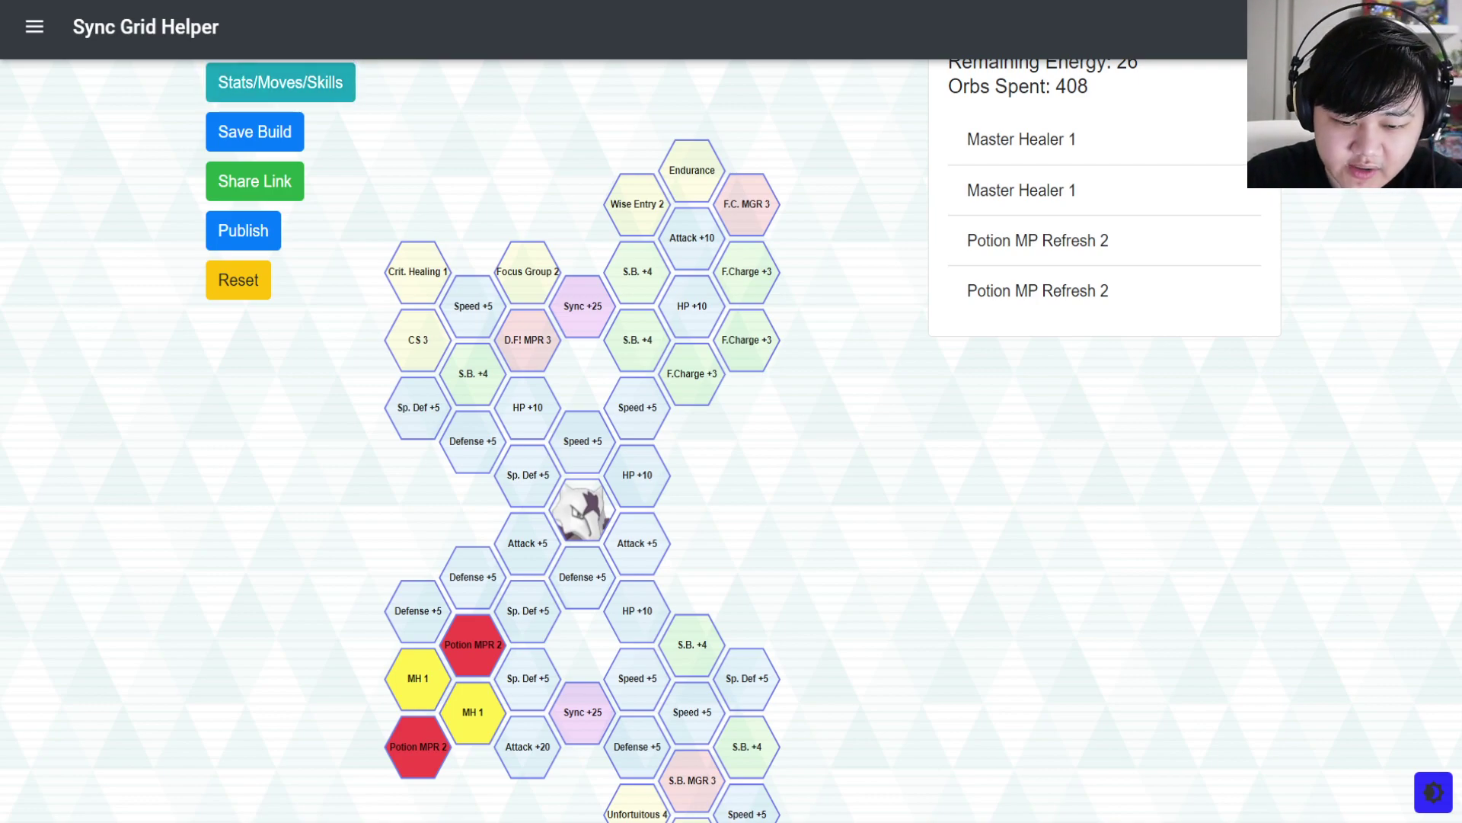